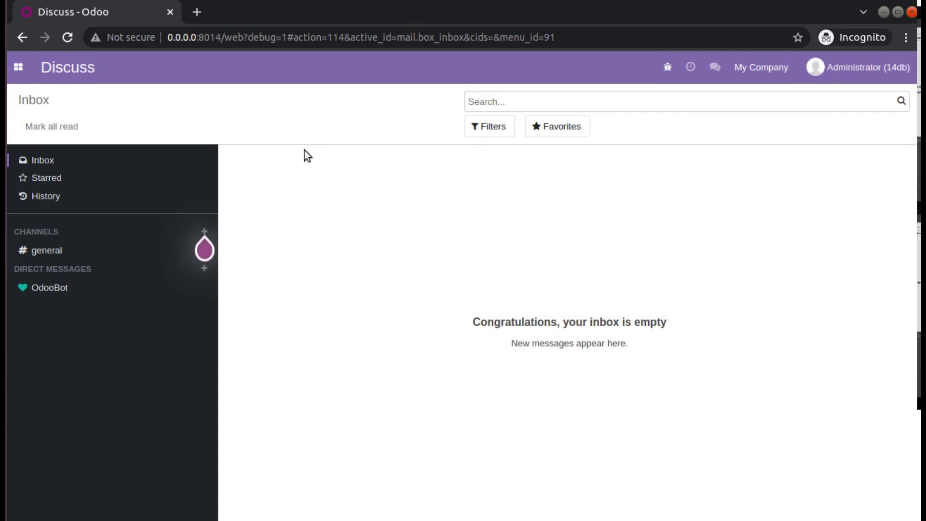
Step: Open the first Administrator contact in the Contacts app
click(19, 67)
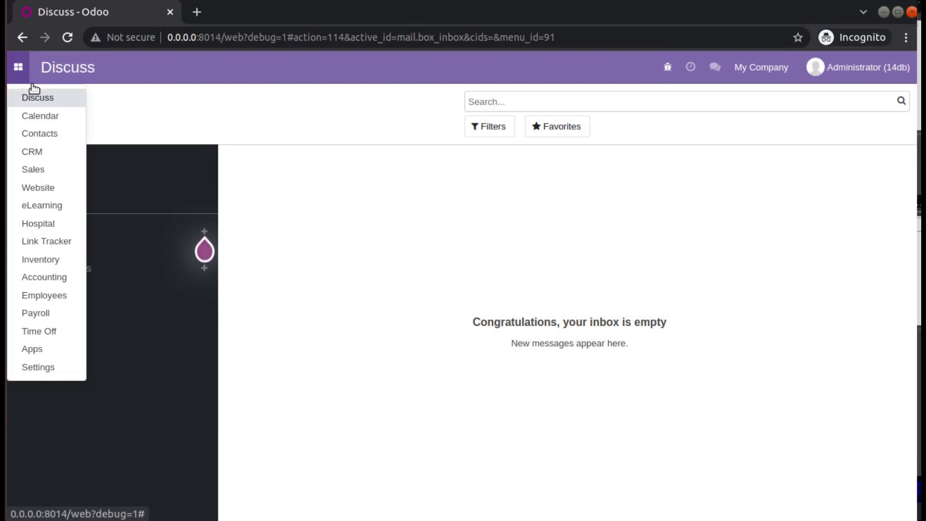
click(51, 135)
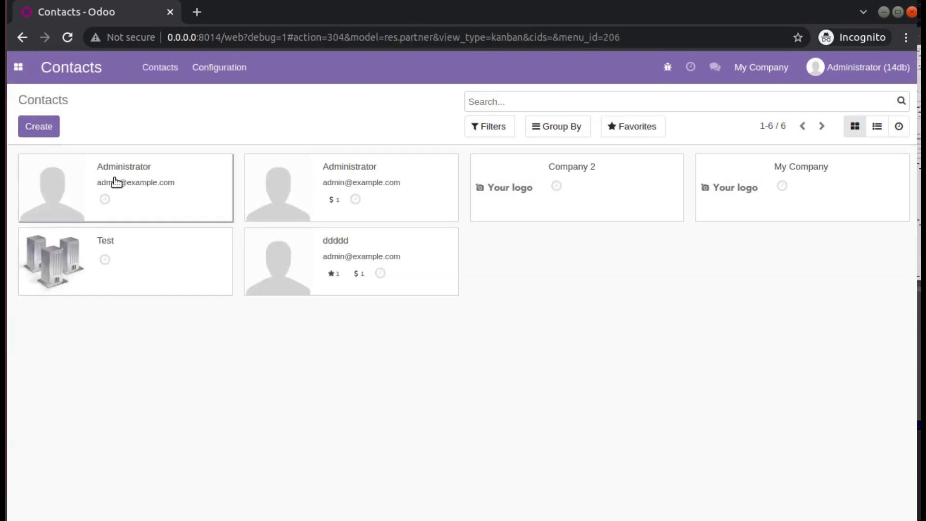
click(116, 181)
Step: Examine the contact form's fields in edit mode, including the Individual/Company choice, and save the record
click(35, 126)
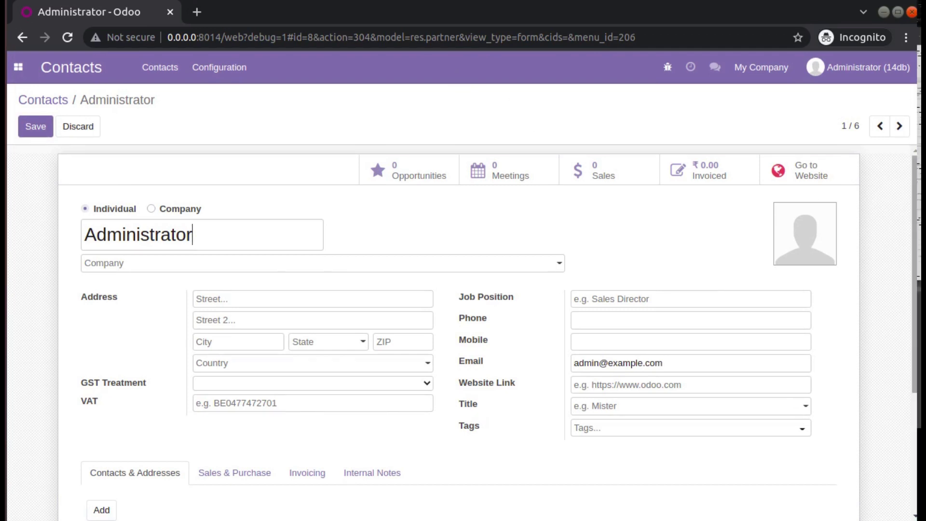
scroll(791, 215, down, 4)
scroll(791, 215, up, 4)
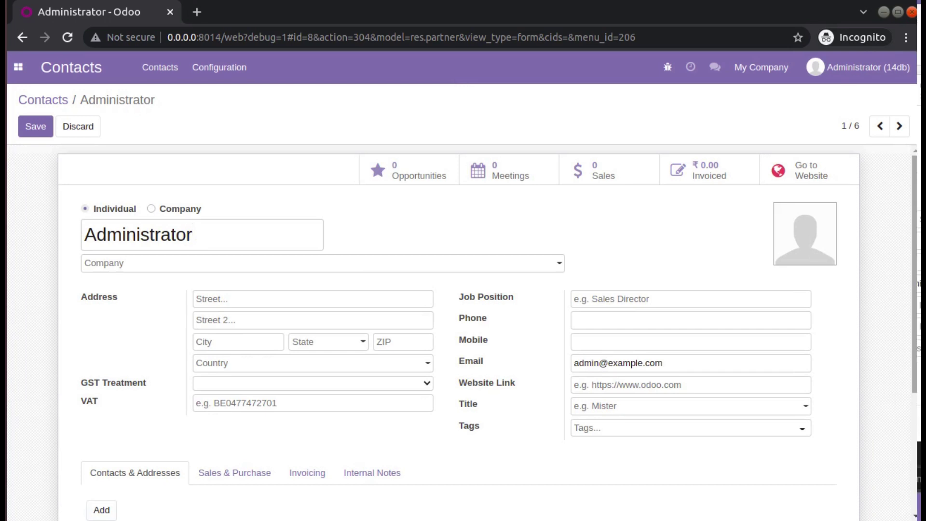
scroll(460, 333, down, 3)
scroll(460, 332, up, 3)
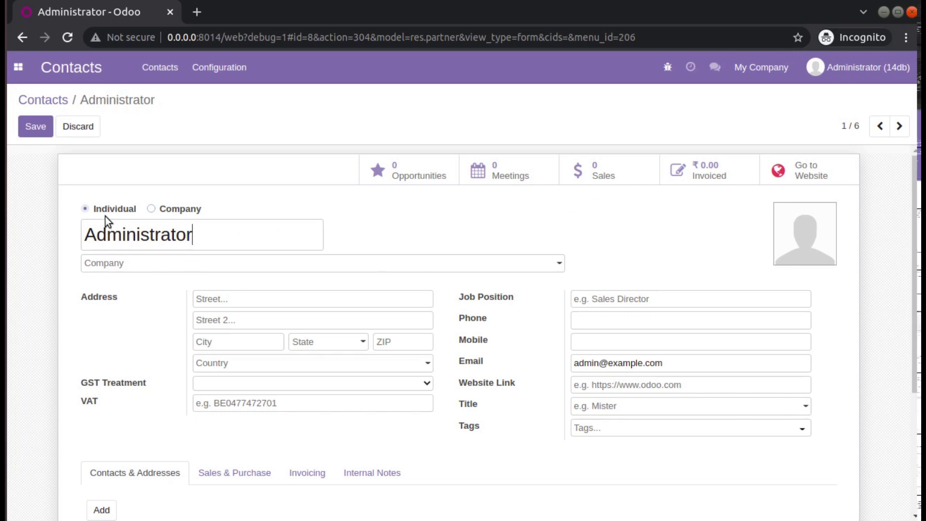
mouse_move(101, 210)
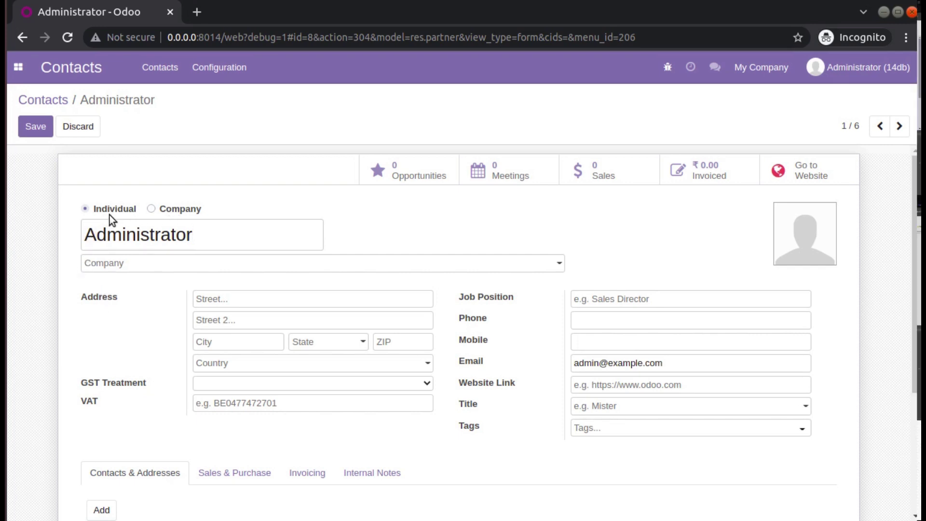
click(37, 128)
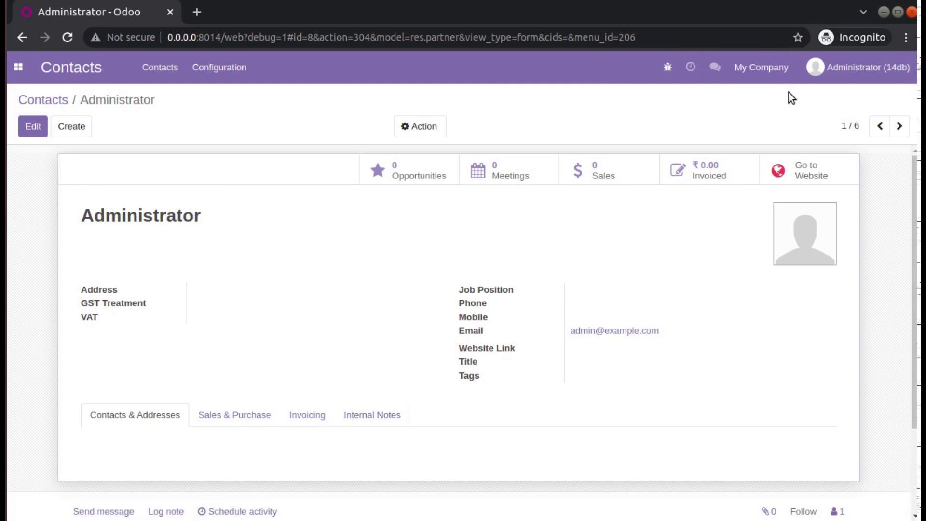
Step: Open the contact's form view definition for editing and look through its XML architecture
click(670, 70)
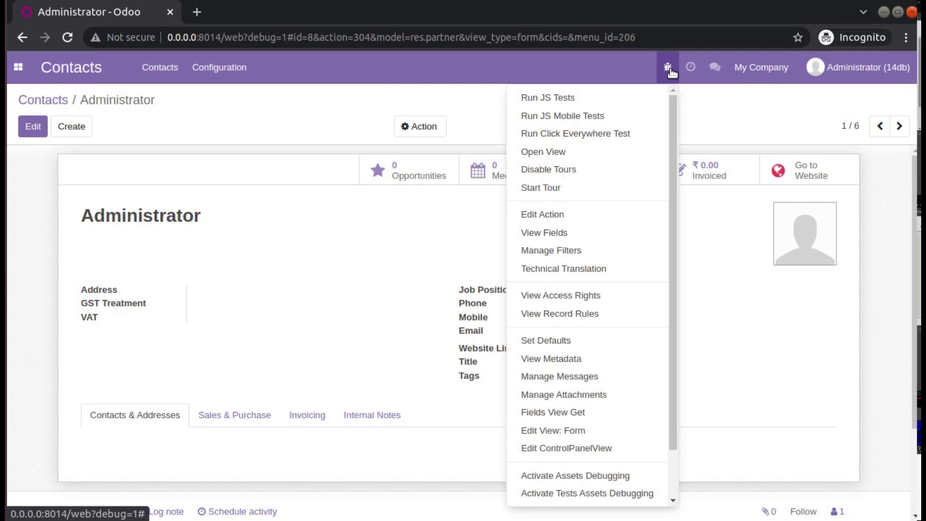
click(602, 434)
scroll(262, 318, down, 15)
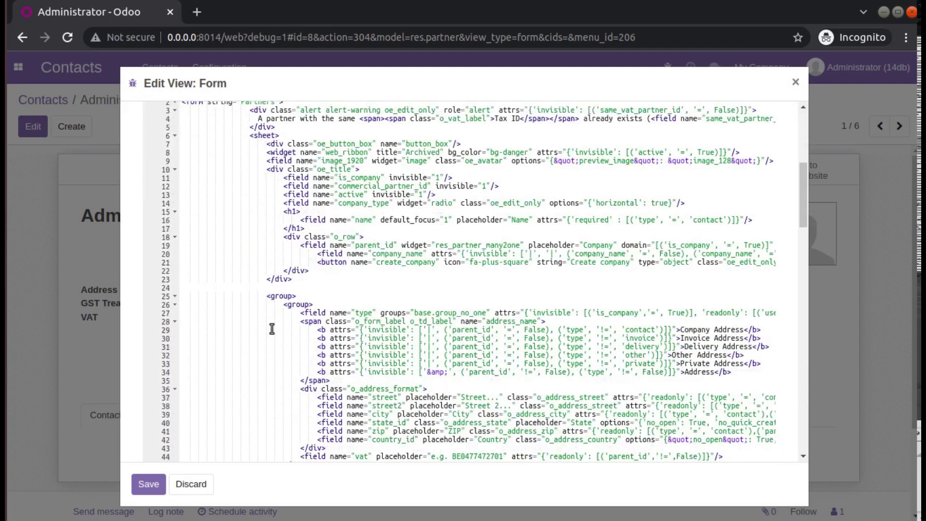
scroll(282, 327, up, 8)
scroll(283, 326, up, 5)
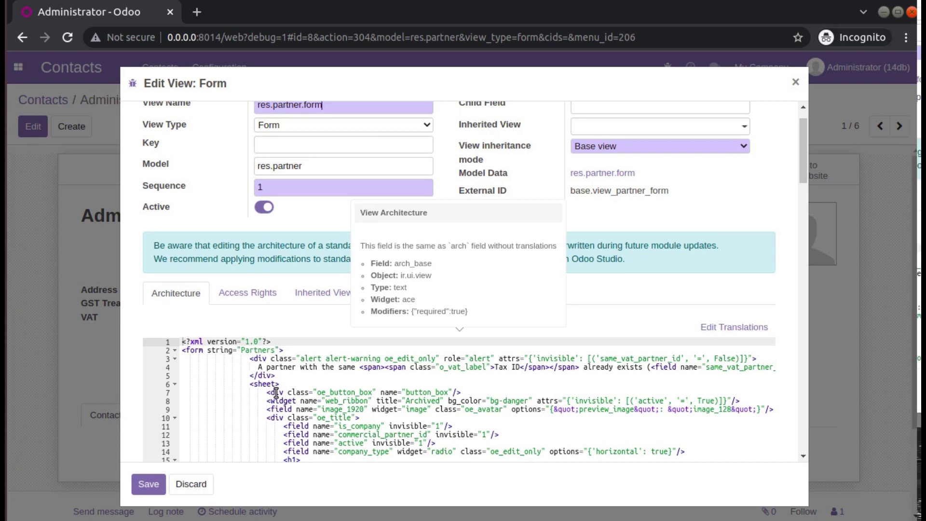
Step: Copy the opening data tag and first xpath block from the inherited view res.partner.view.form.inherit.sms, and close that view
click(322, 294)
scroll(320, 302, down, 6)
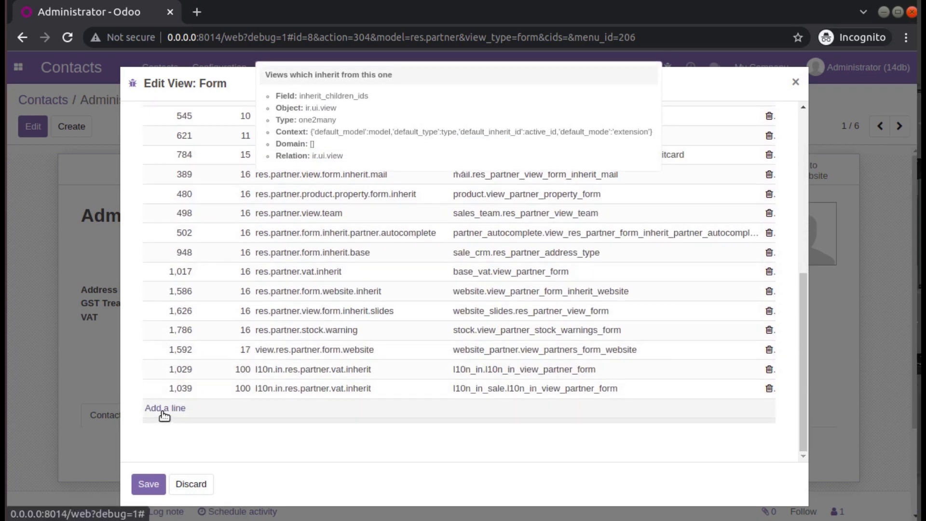
scroll(320, 347, up, 3)
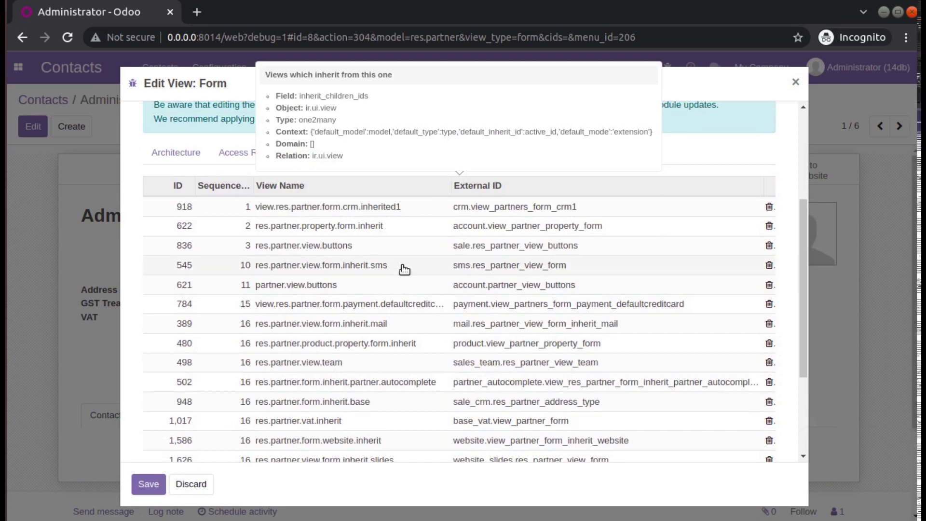
click(404, 269)
scroll(314, 337, down, 2)
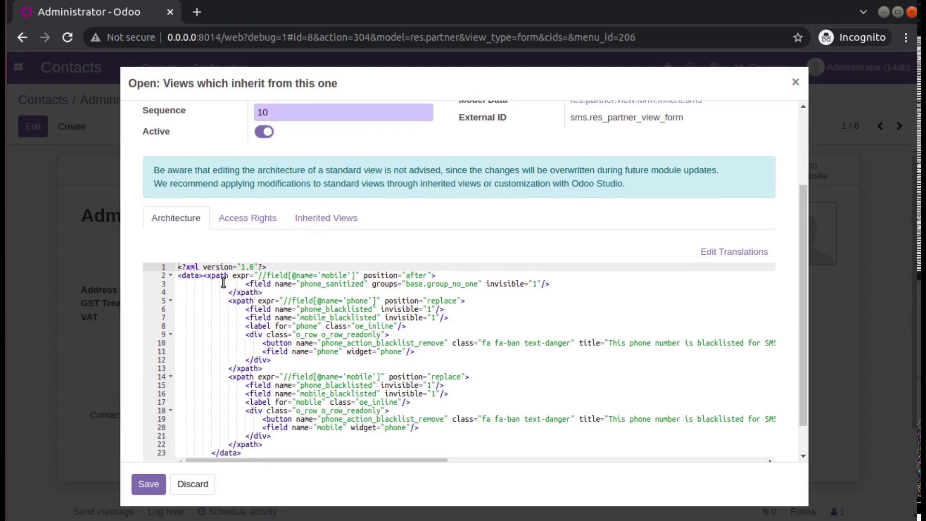
drag(262, 292, 177, 275)
key(ctrl+c)
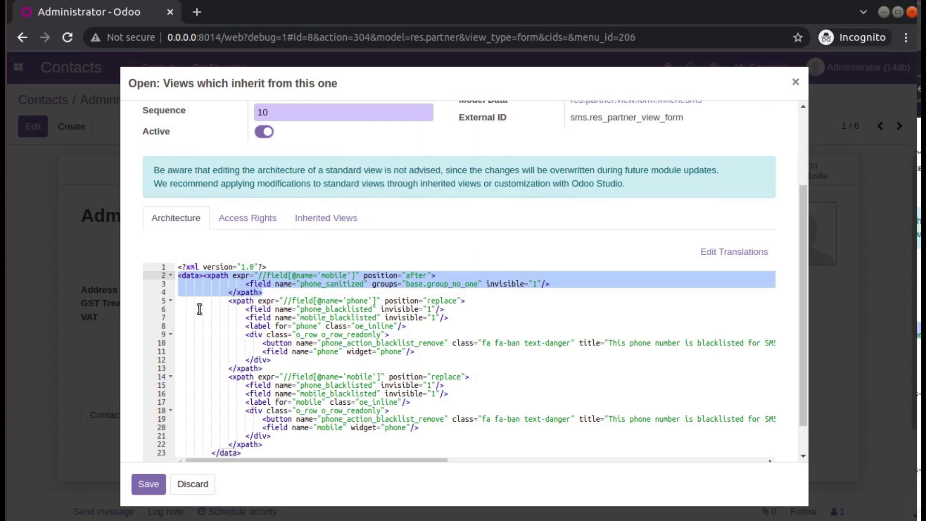
click(791, 85)
Step: Add a new inherited view to the partner form with the view name test_view_for_button
scroll(203, 326, down, 3)
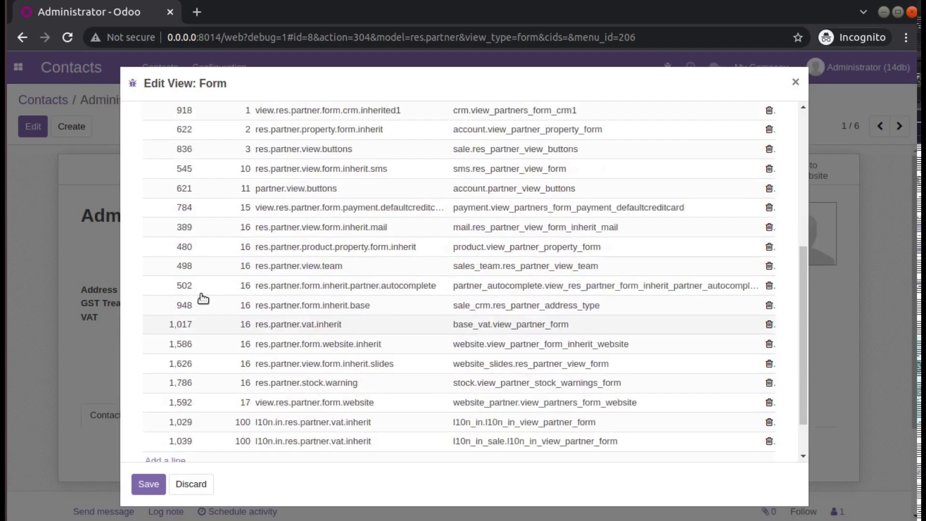
scroll(185, 244, up, 6)
click(176, 330)
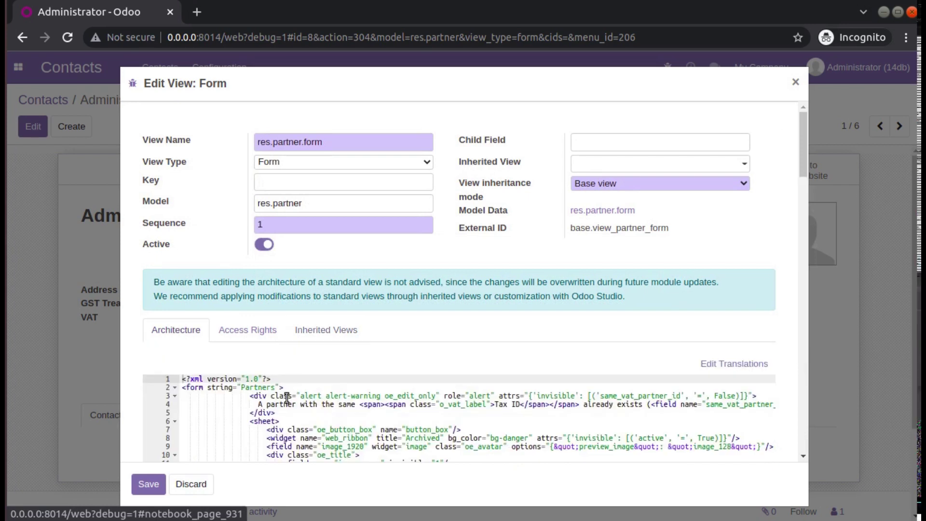
click(321, 341)
scroll(324, 309, down, 6)
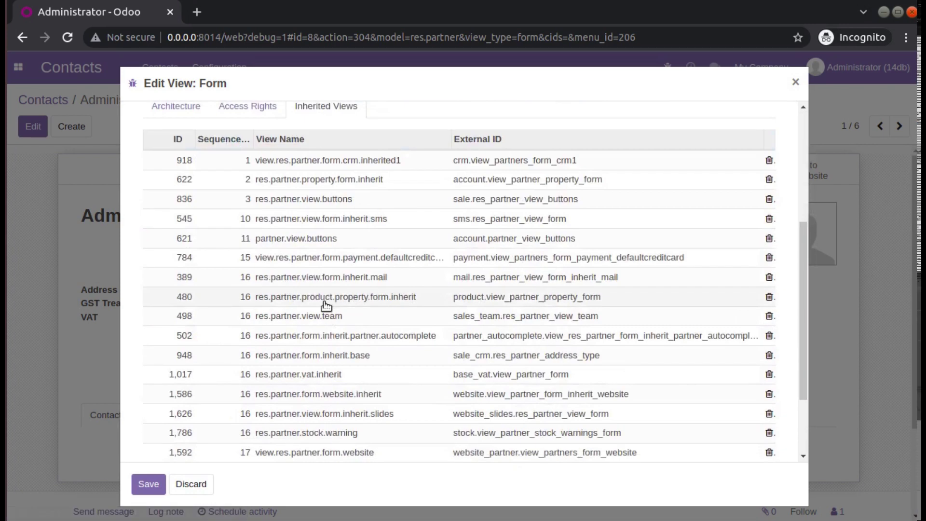
click(165, 411)
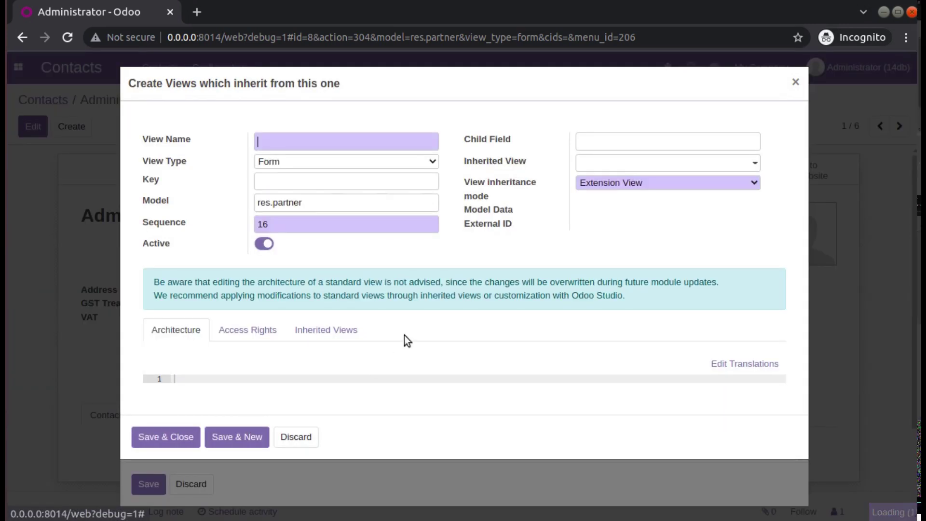
text(T)
key(BackSpace)
text(test_vie)
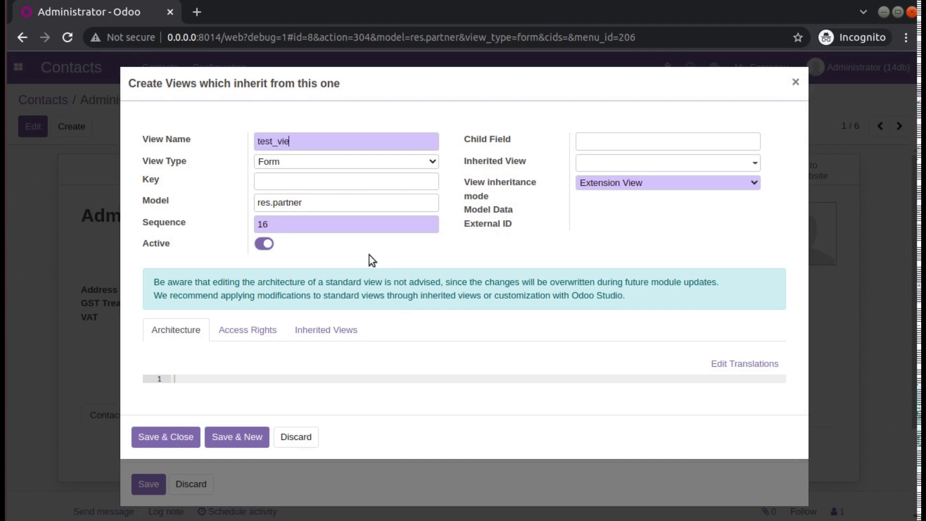
text(w_for_button)
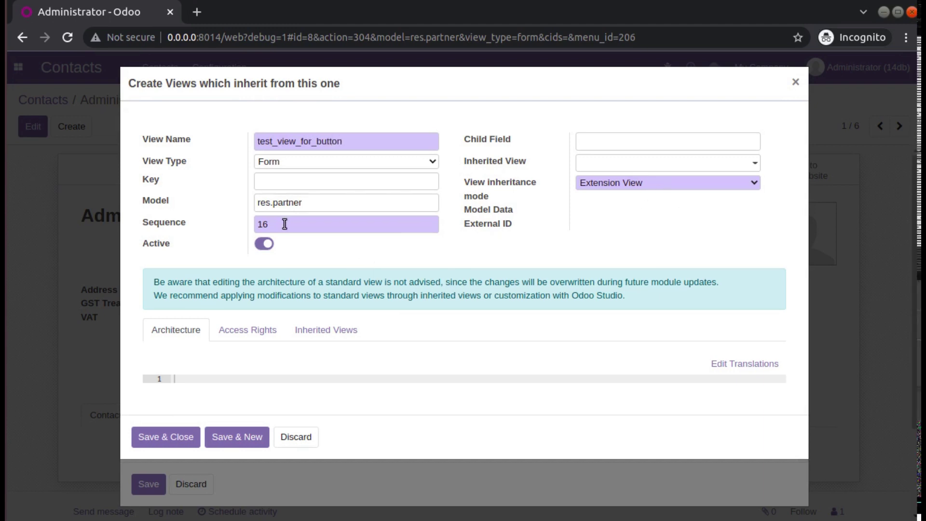
Step: Paste the copied XML into the new view's architecture and put the xpath tag on its own line below <data>
click(182, 378)
key(ctrl+v)
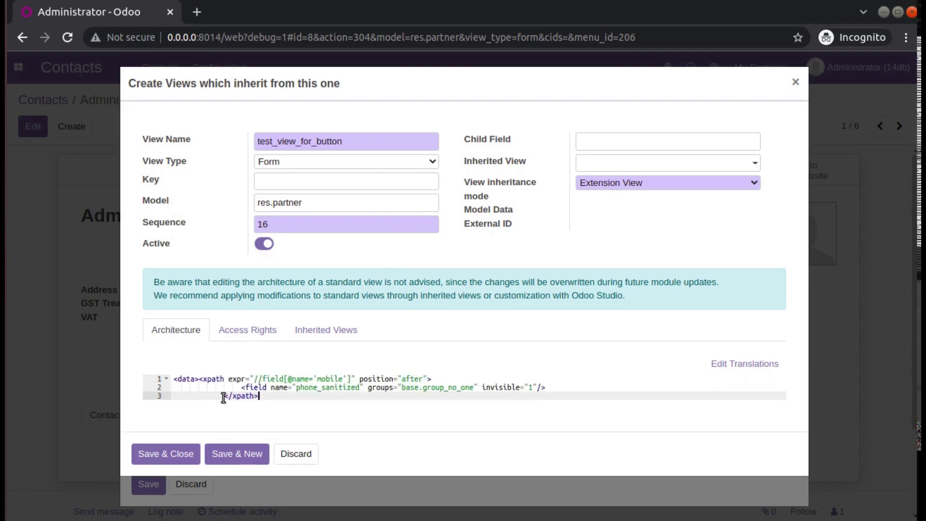
click(200, 379)
key(Return)
Step: Reduce the indentation of the field line and the closing xpath tag so they nest neatly under <data>
click(241, 395)
key(BackSpace)
key(BackSpace)
key(BackSpace)
key(BackSpace)
key(BackSpace)
key(BackSpace)
click(227, 406)
key(BackSpace)
key(BackSpace)
key(BackSpace)
key(BackSpace)
key(BackSpace)
click(238, 409)
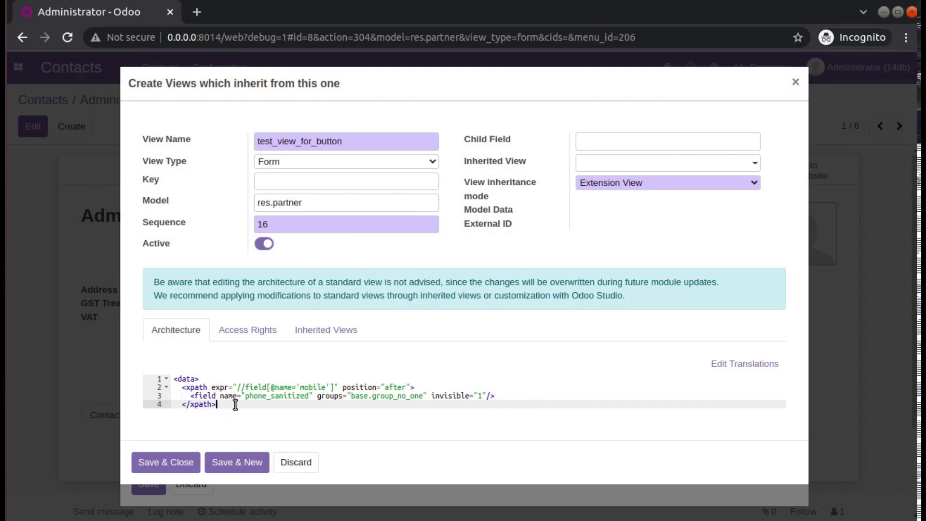
Step: Add a closing </data> tag on a new line, aligned with the opening data tag
key(Return)
text(<)
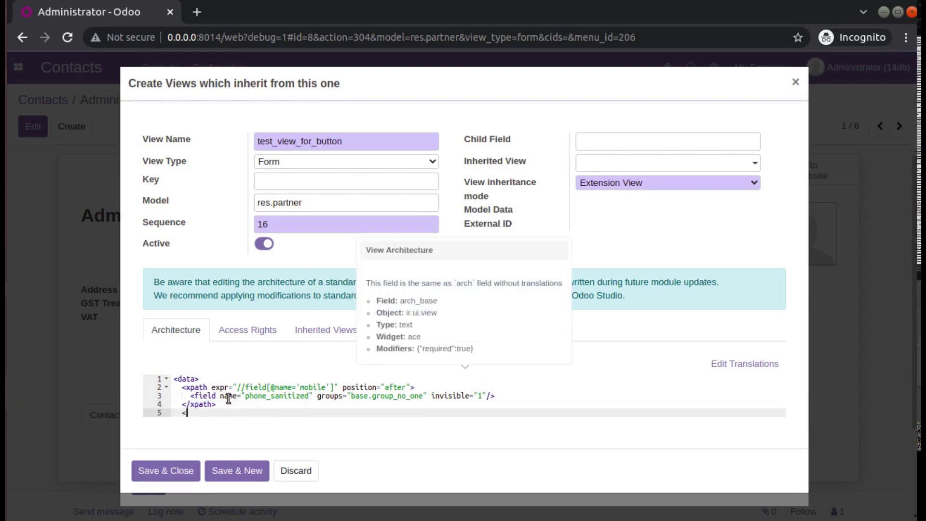
text(/data)
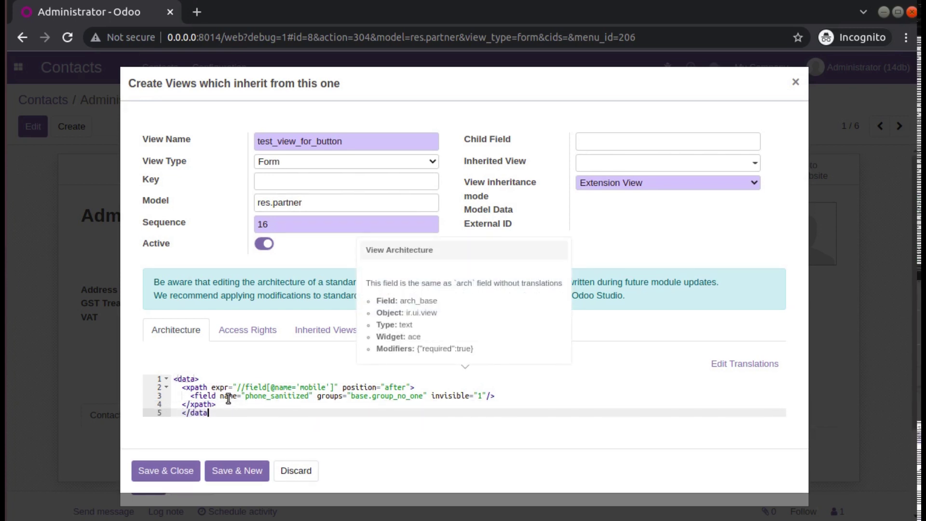
text(>)
key(Left)
key(Left)
key(Left)
key(Left)
key(Left)
key(Left)
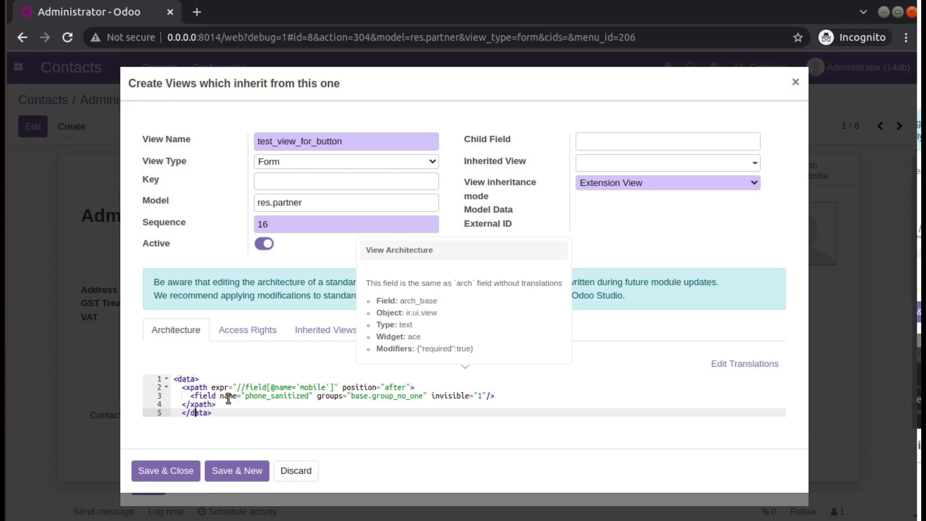
key(Left)
key(BackSpace)
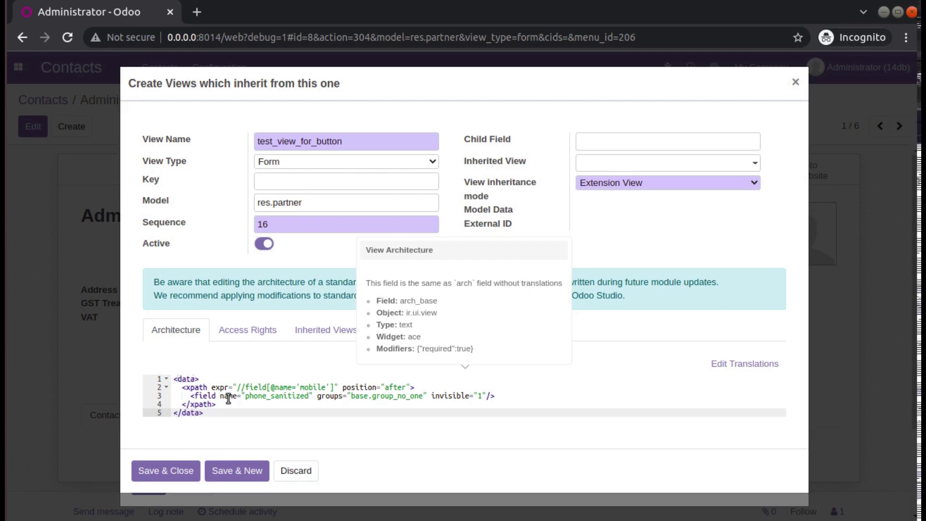
Step: Change the xpath expression to //sheet/group
drag(234, 411, 188, 383)
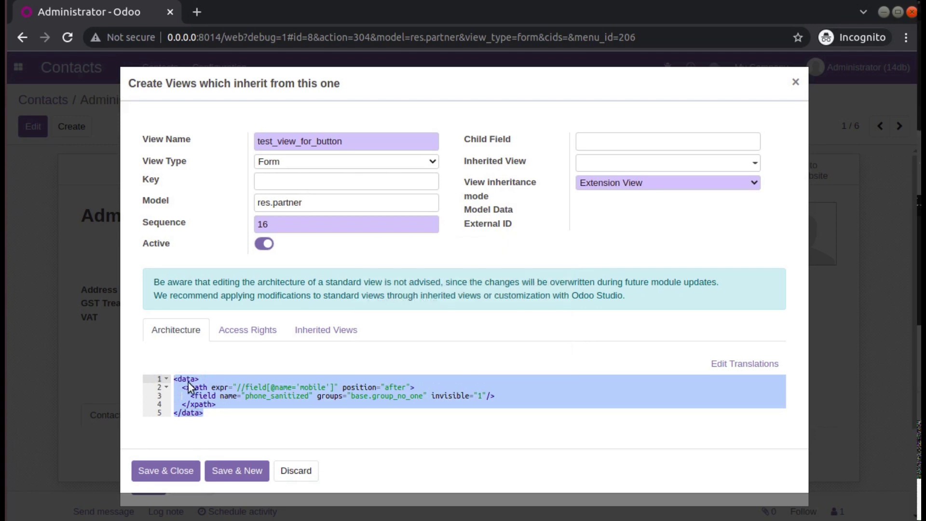
double_click(254, 389)
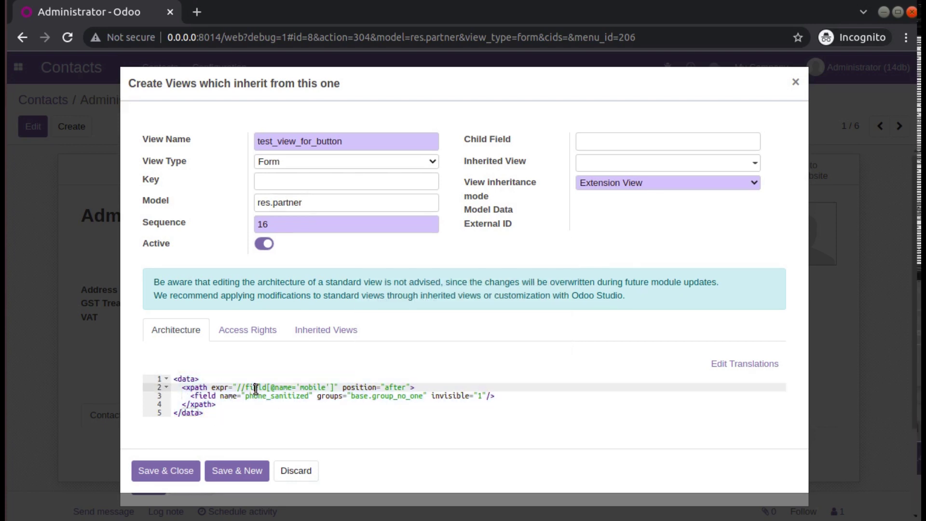
text(sheet)
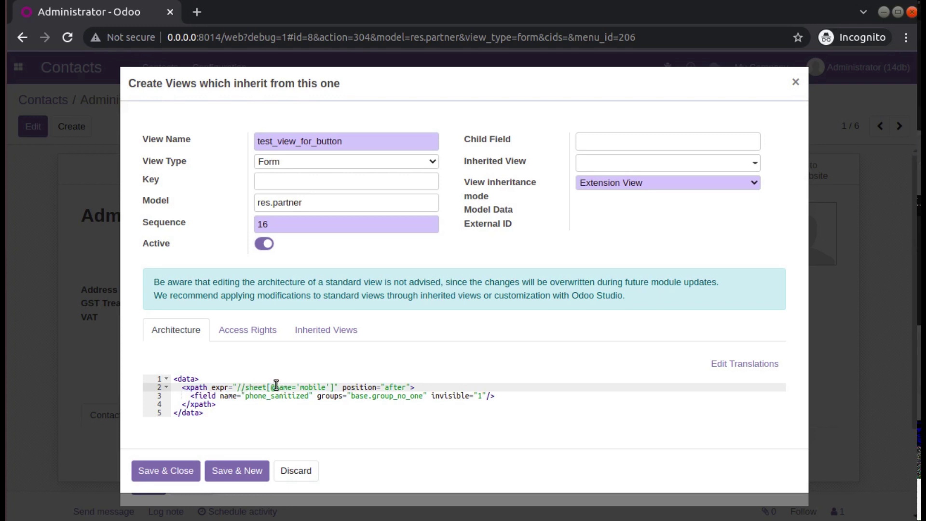
drag(267, 387, 337, 387)
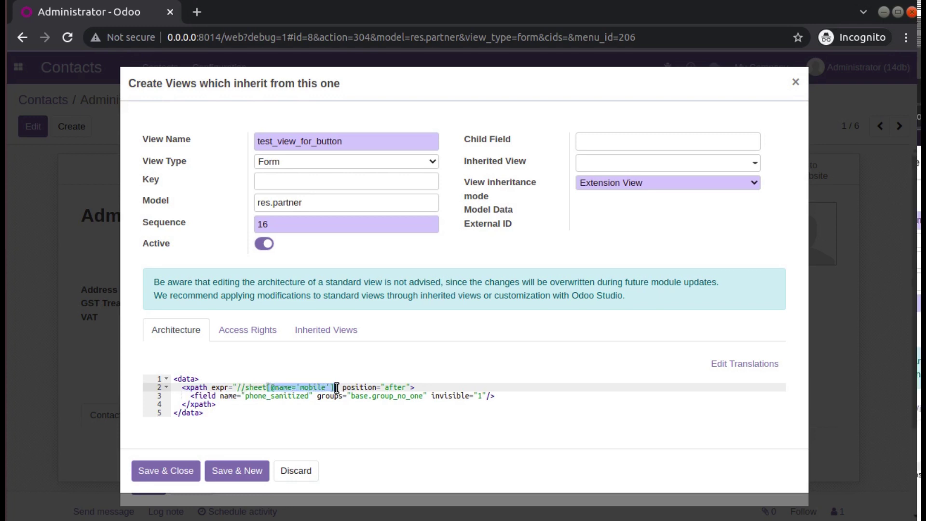
text(/group)
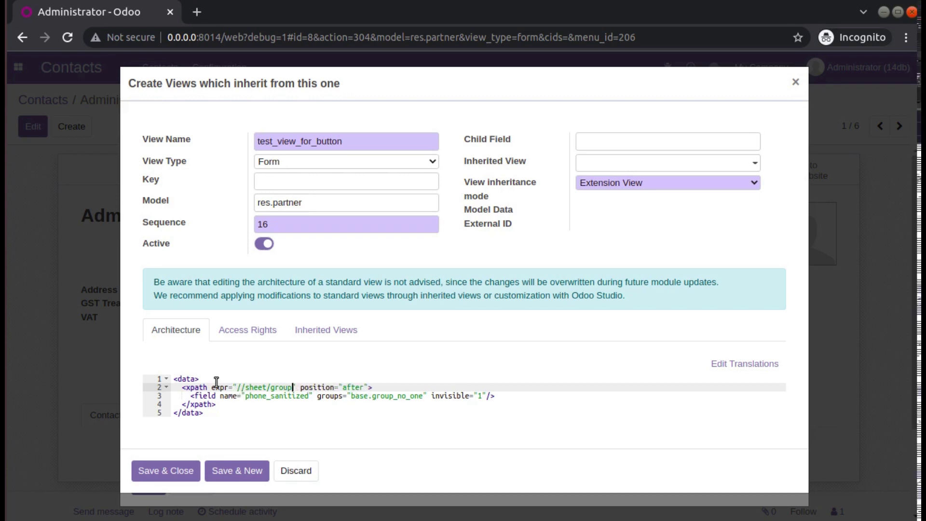
Step: Set the xpath position to before and delete the phone_sanitized field line inside it
double_click(355, 388)
text(before)
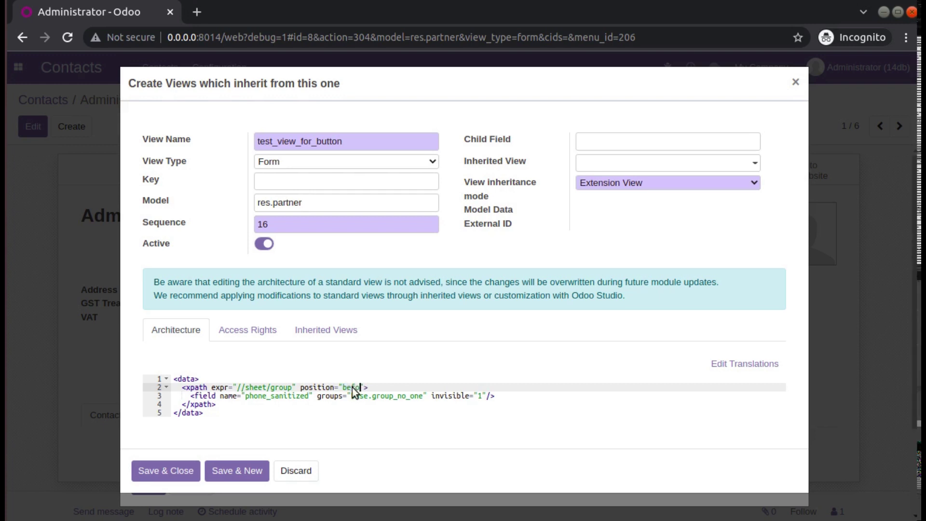
triple_click(299, 396)
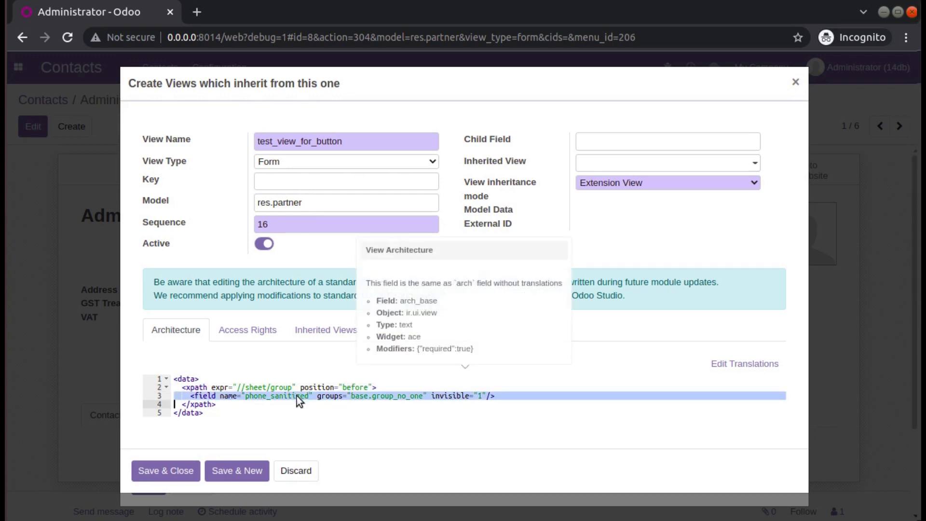
key(BackSpace)
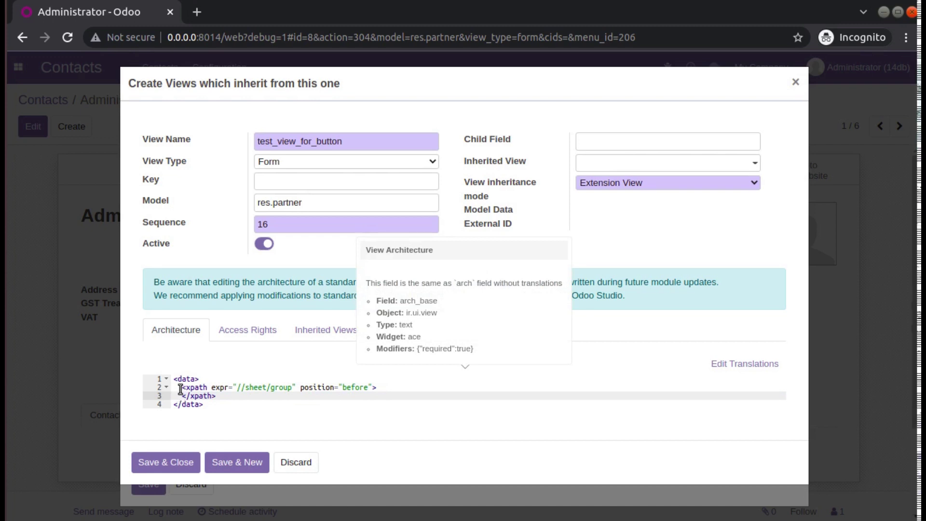
drag(180, 387, 223, 394)
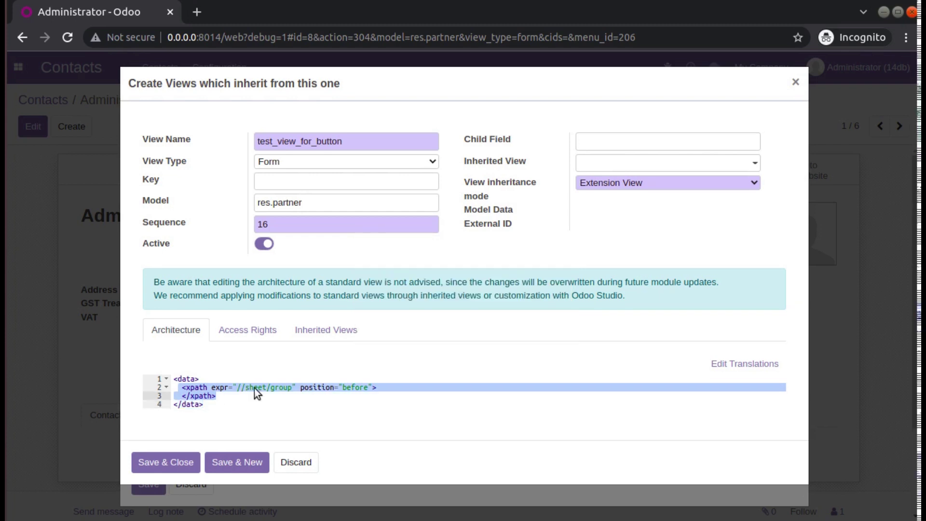
Step: Add a button tag inside the xpath element with an empty name attribute and type="action"
click(391, 386)
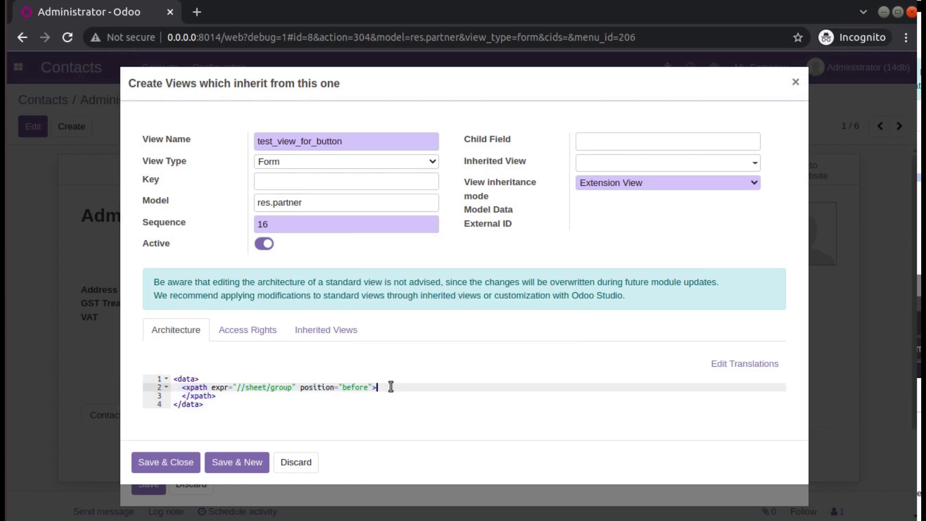
key(Return)
text(<b)
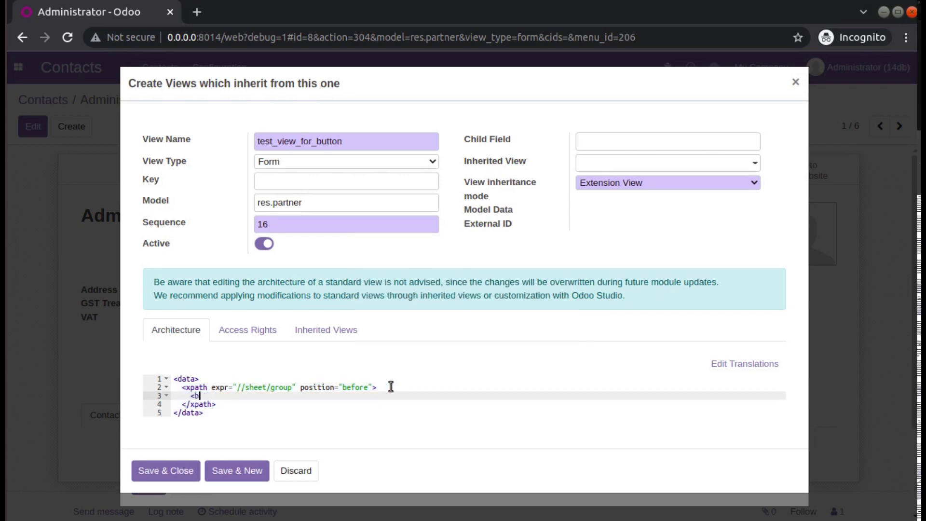
text(utton name)
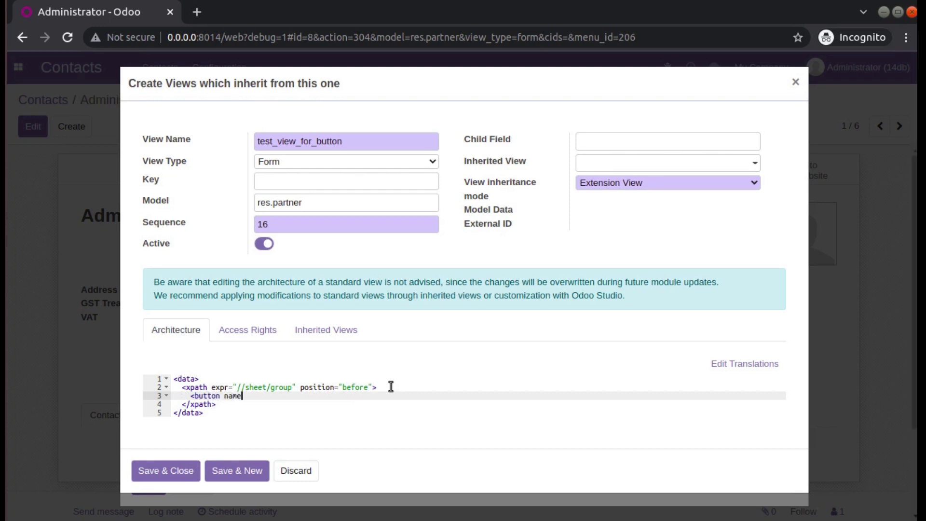
text(="" type)
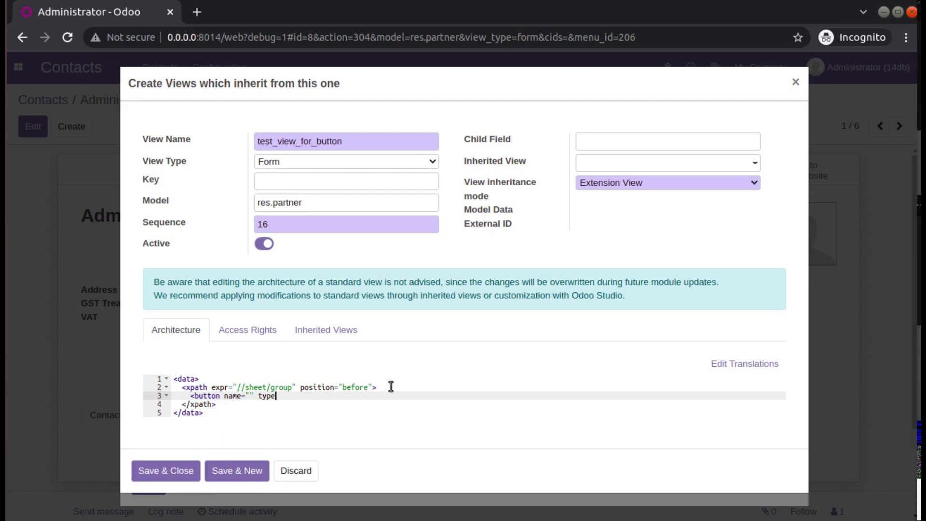
text(ac)
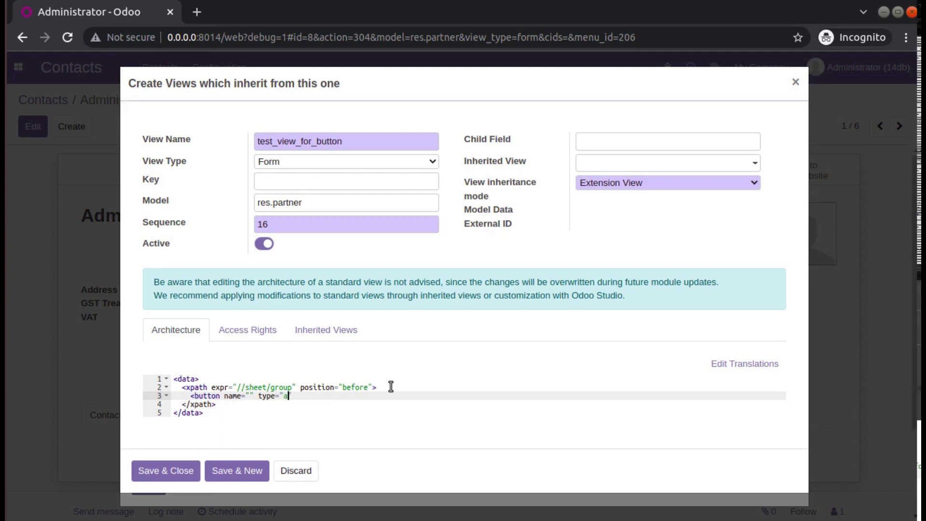
text(tio)
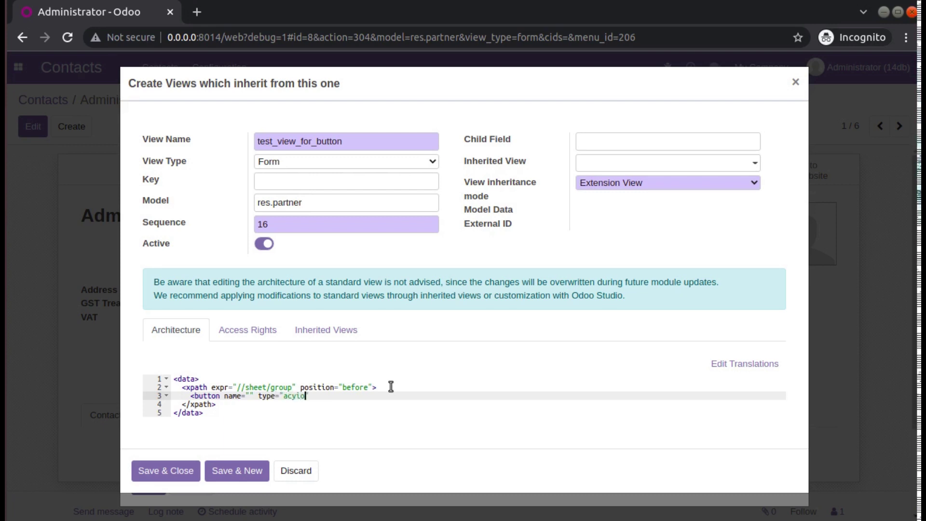
key(BackSpace)
key(BackSpace)
key(BackSpace)
text(ion)
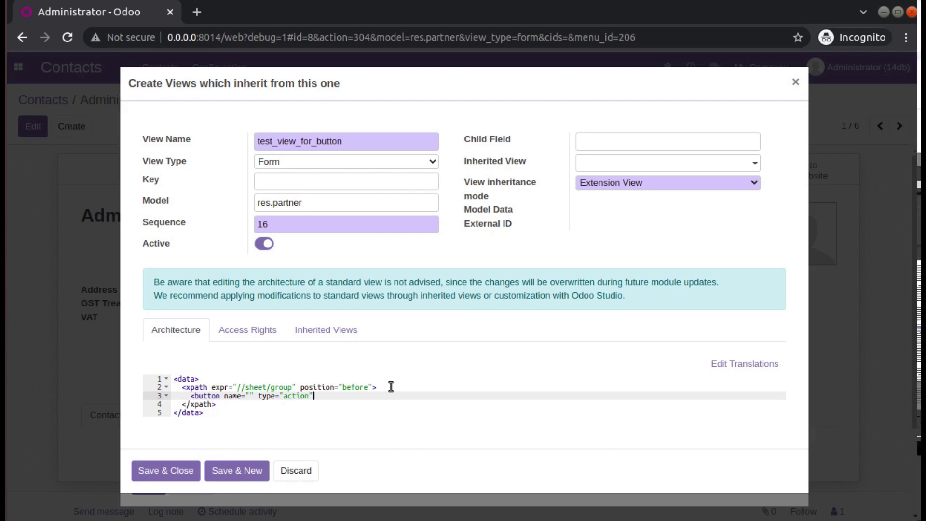
Step: Give the button the string "Change Type" and the class "oe_highlight", and self-close the tag
text(string=)
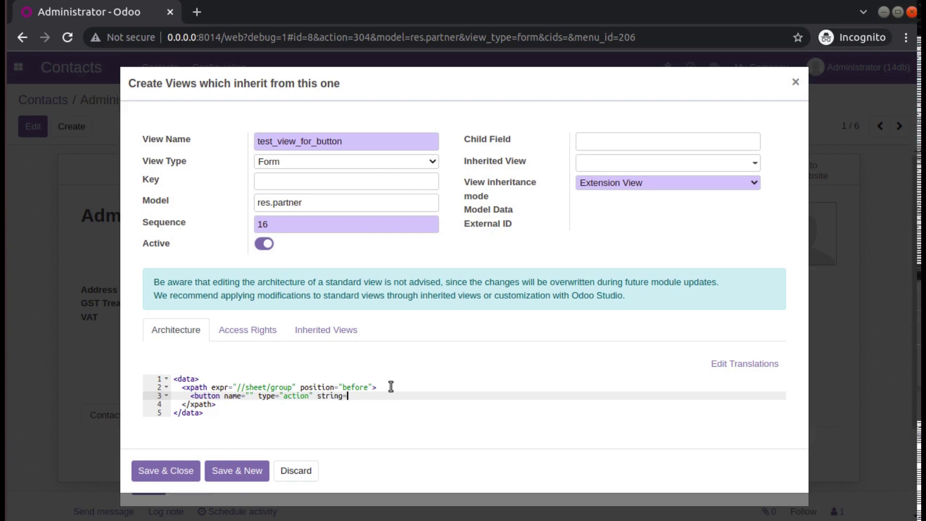
text("Change )
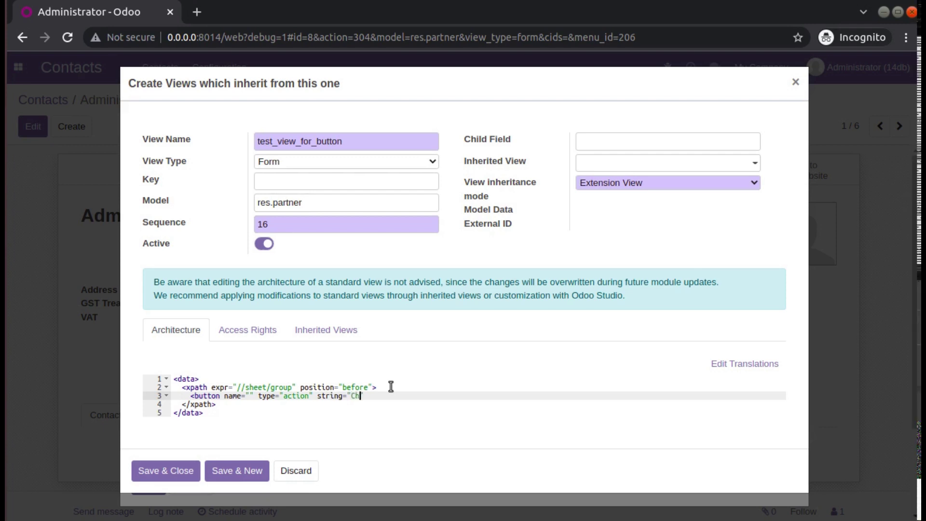
text(Type)
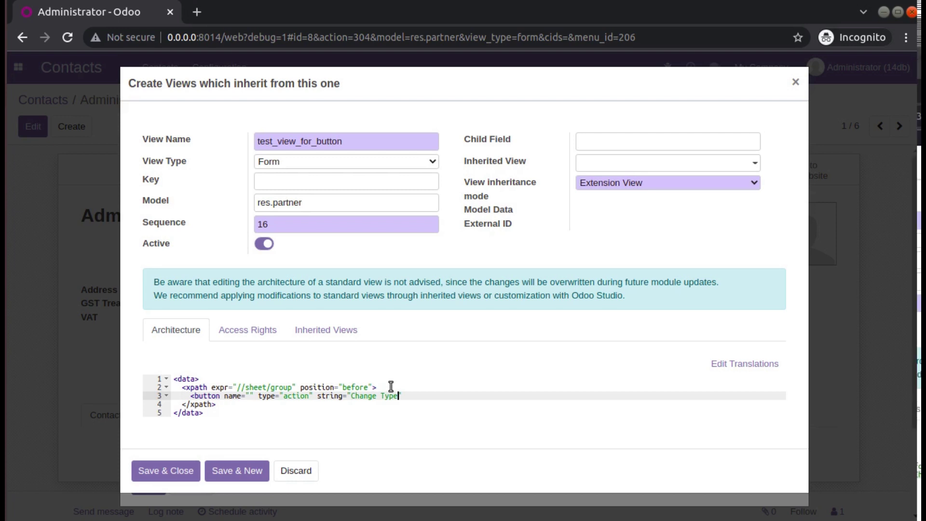
text( cl)
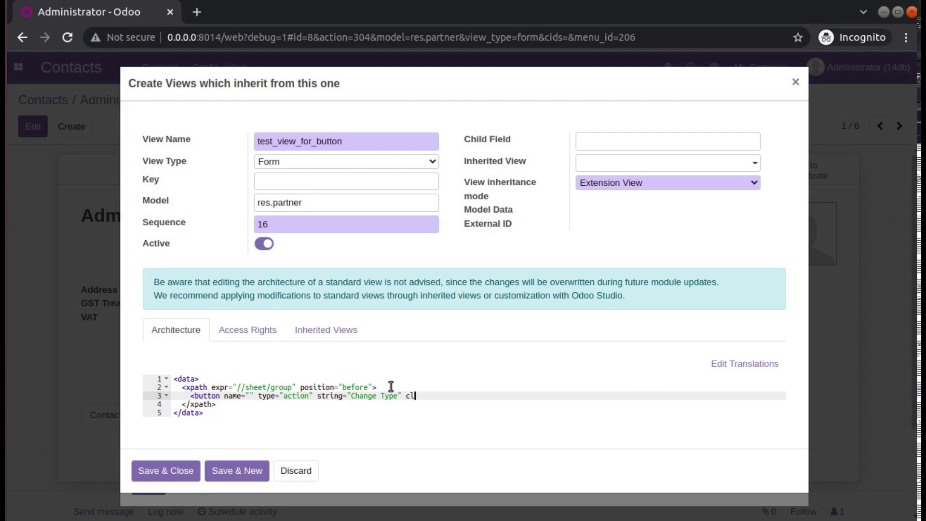
text(ass)
text(=e)
text(oe_highl)
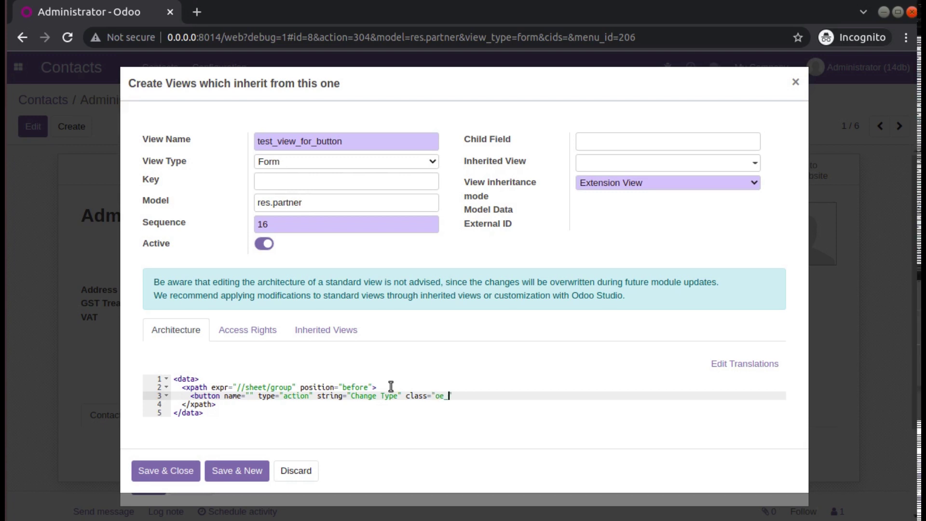
text(ight)
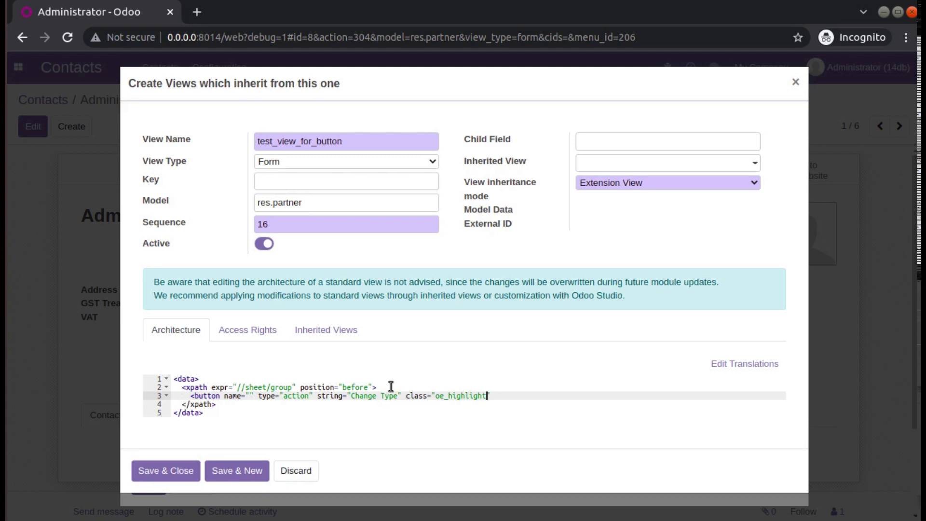
text(/>)
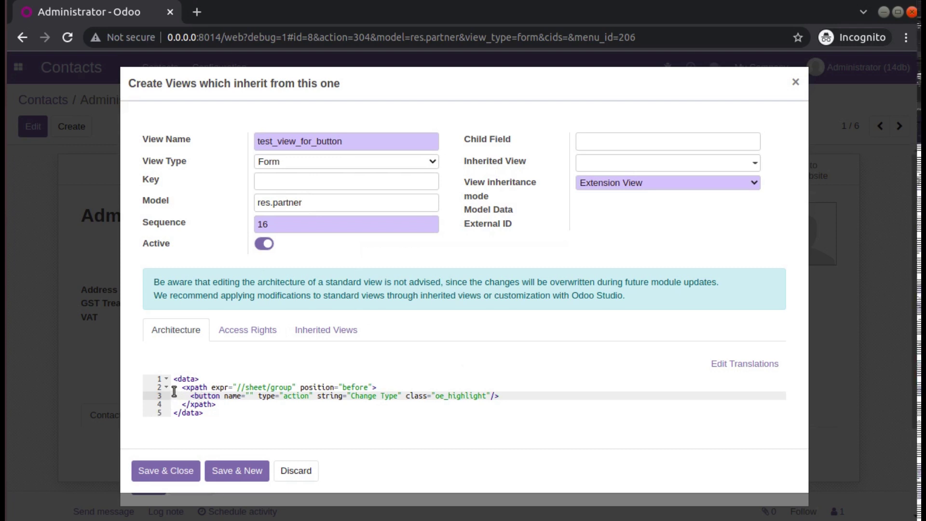
Step: Try to save the inherited view and its parent form view with the button's name left empty
click(246, 395)
click(186, 464)
click(149, 488)
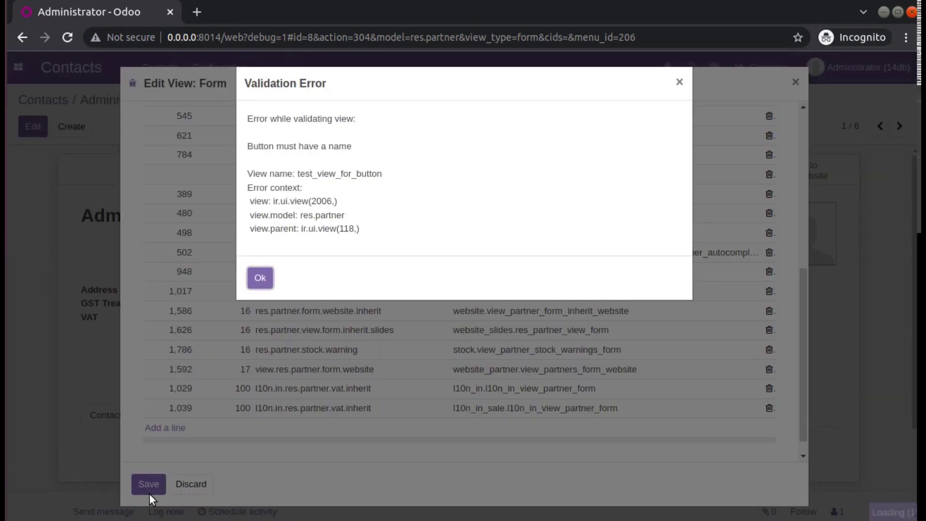
click(263, 277)
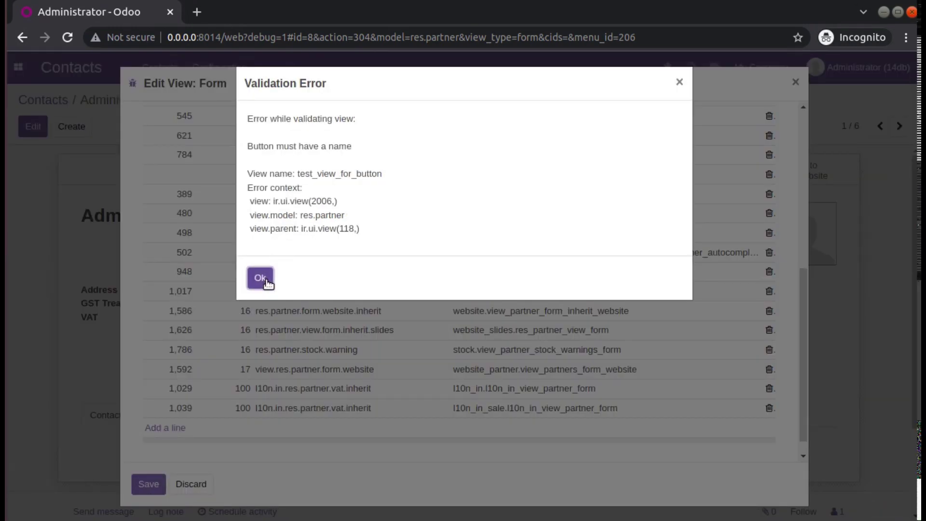
Step: Reopen the test_view_for_button inherited view and place the cursor inside the button's empty name value
scroll(338, 260, up, 3)
click(336, 250)
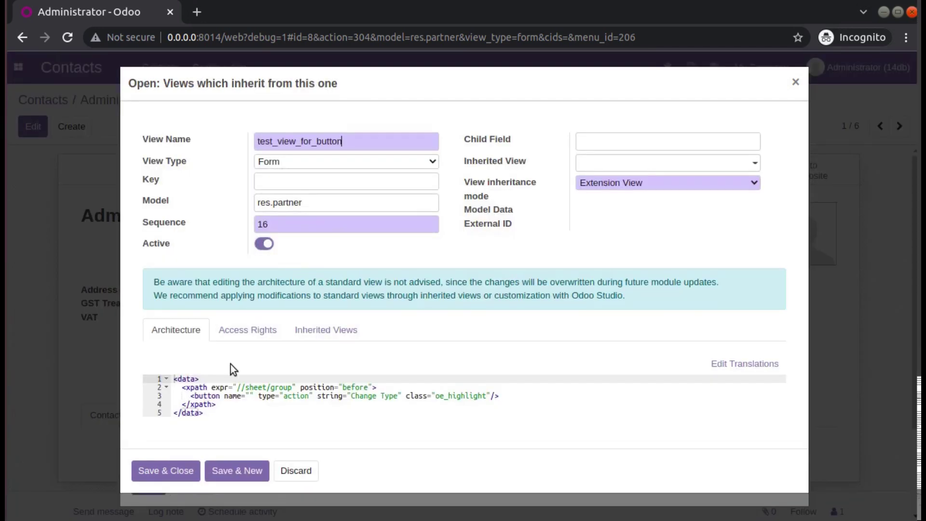
click(246, 396)
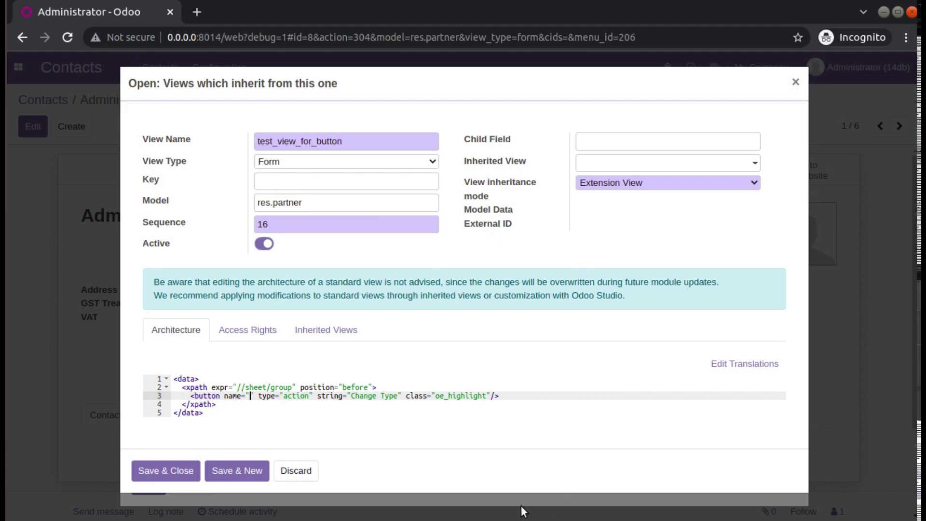
Step: Duplicate the browser tab and open the Server Actions list from the technical settings in the copy
right_click(73, 16)
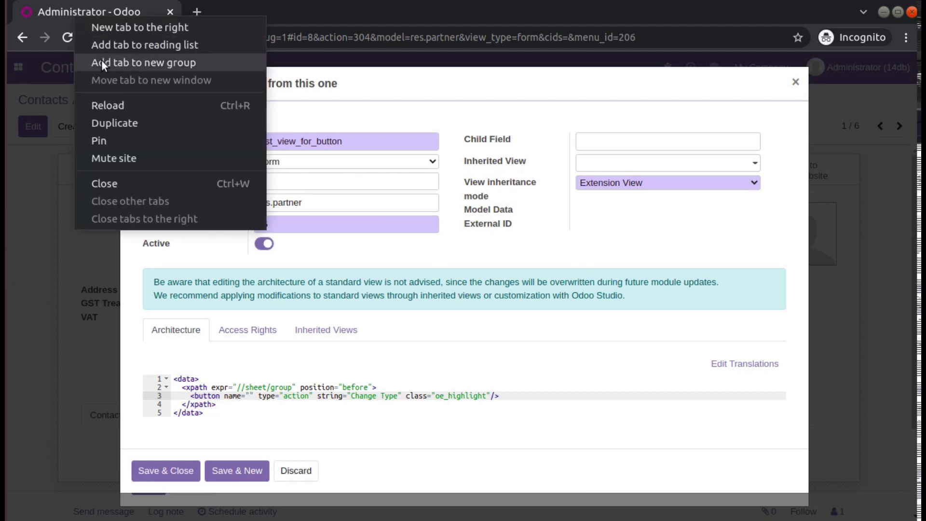
click(140, 121)
click(19, 67)
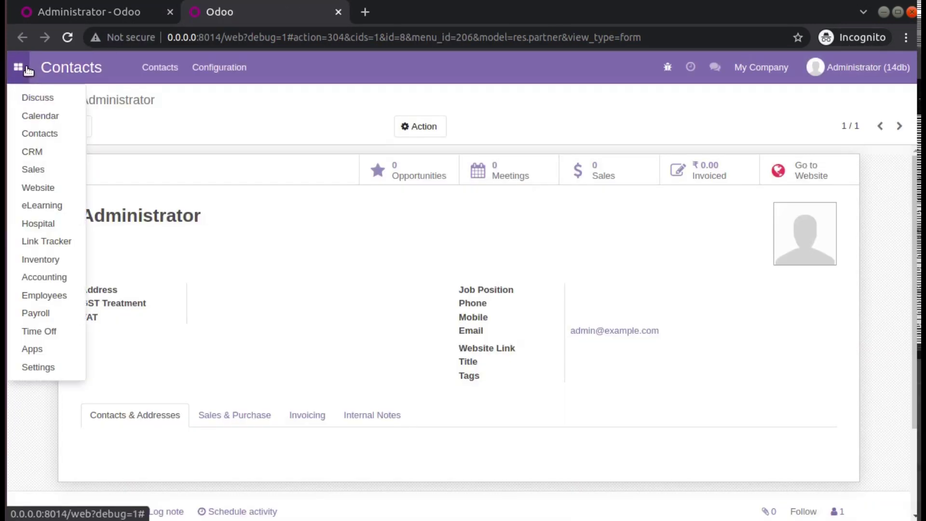
click(51, 368)
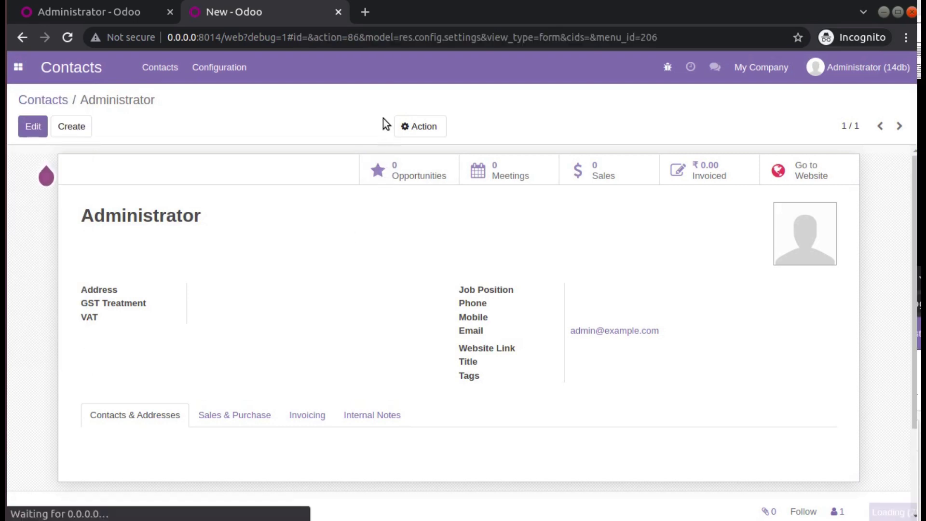
click(467, 75)
scroll(516, 267, down, 7)
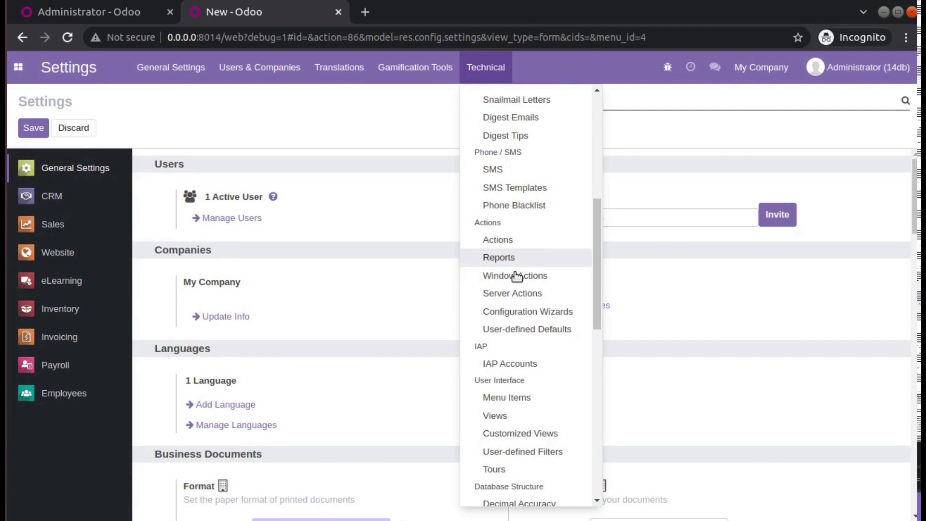
click(526, 294)
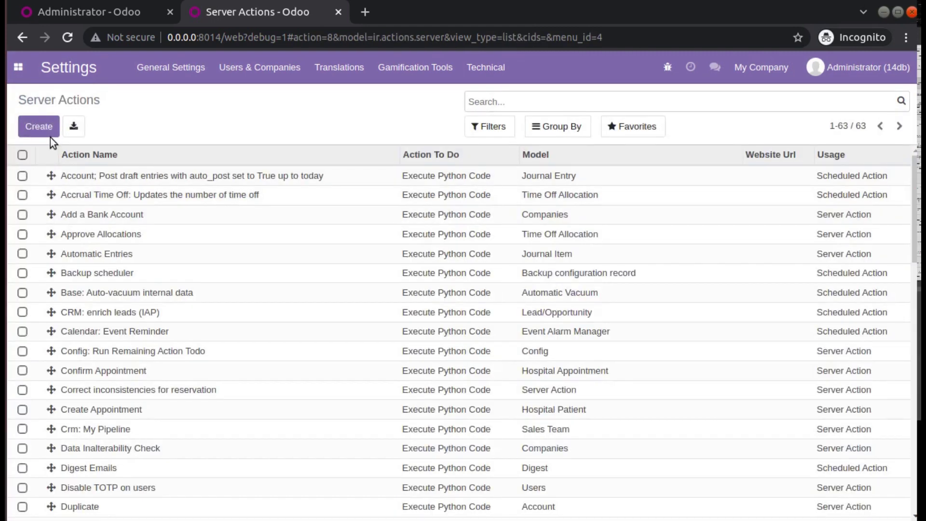
Step: Create a new server action named "Change Type" for the Contact model
click(48, 126)
text(C)
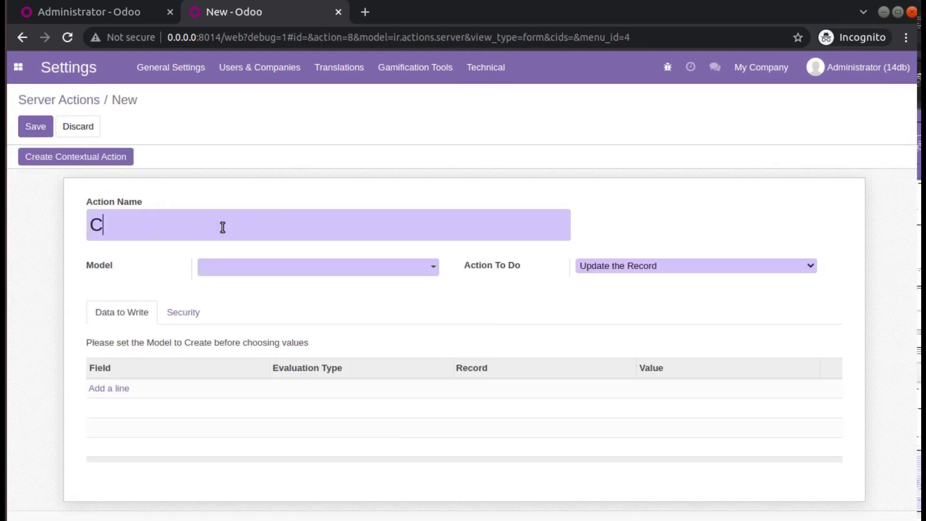
text(hange Tup)
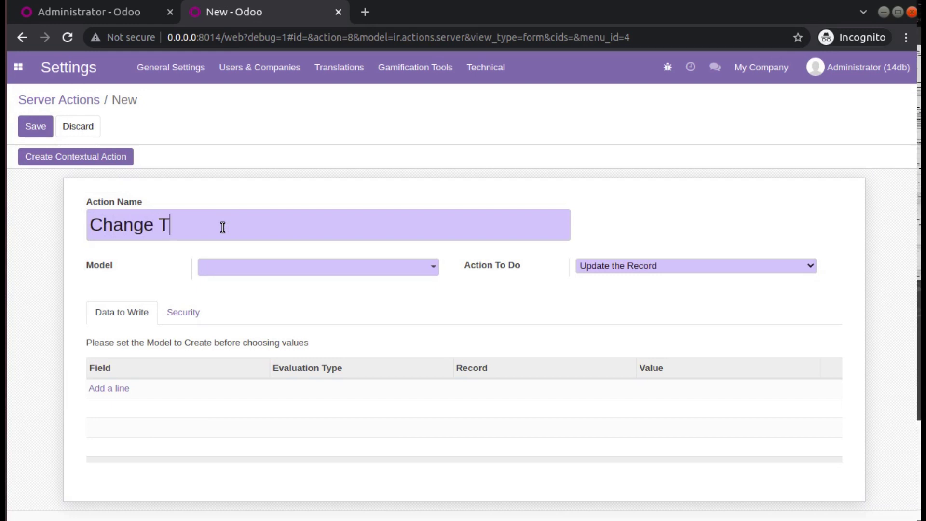
key(BackSpace)
key(BackSpace)
text(ype)
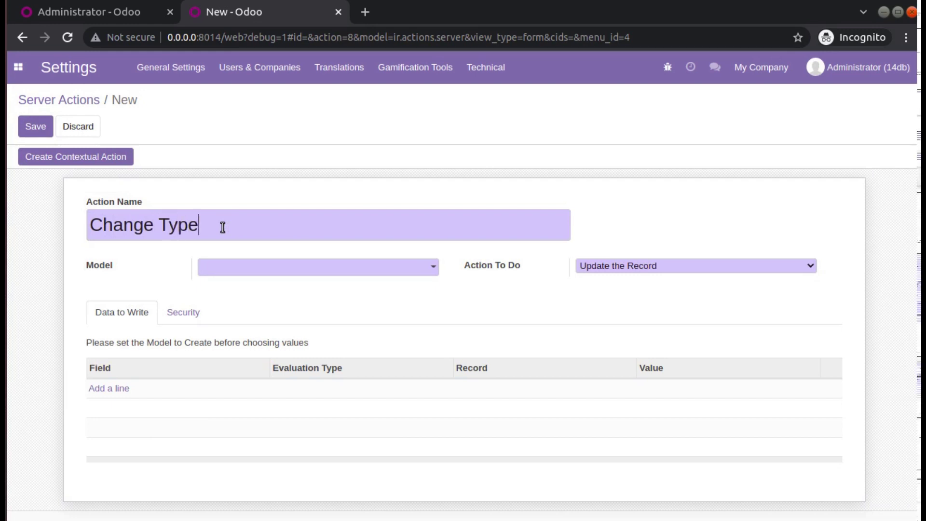
key(Tab)
text(res.pa)
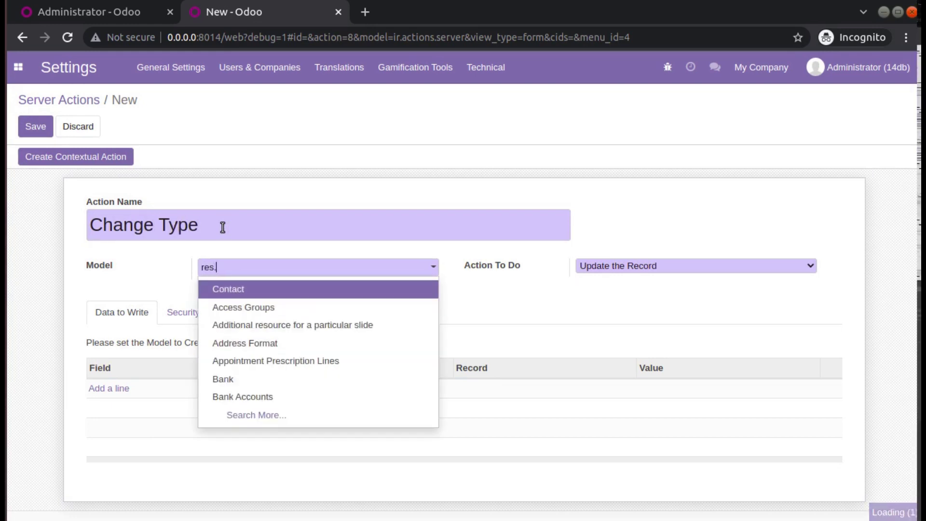
click(279, 289)
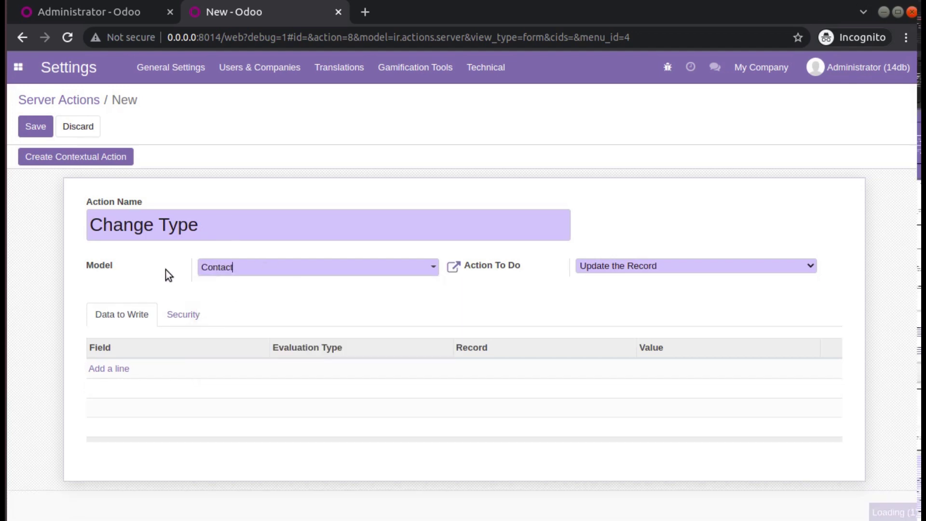
click(103, 19)
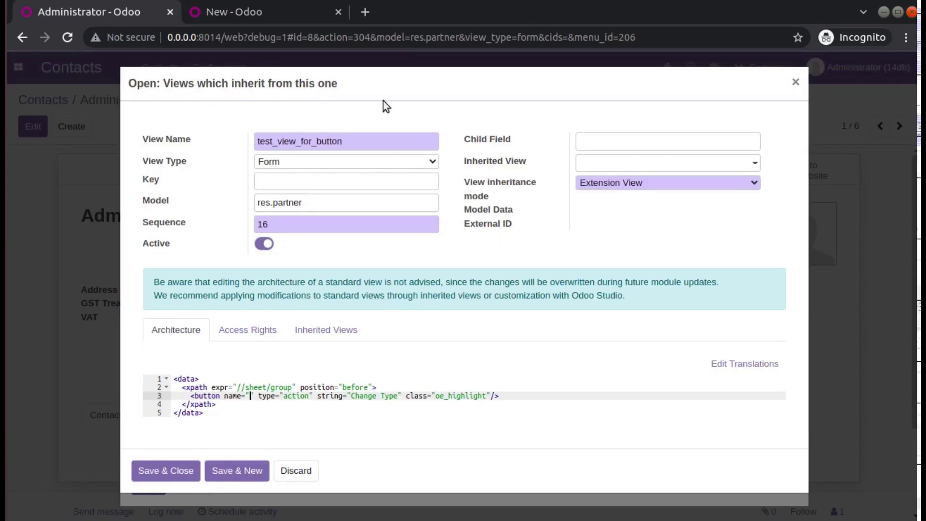
click(216, 19)
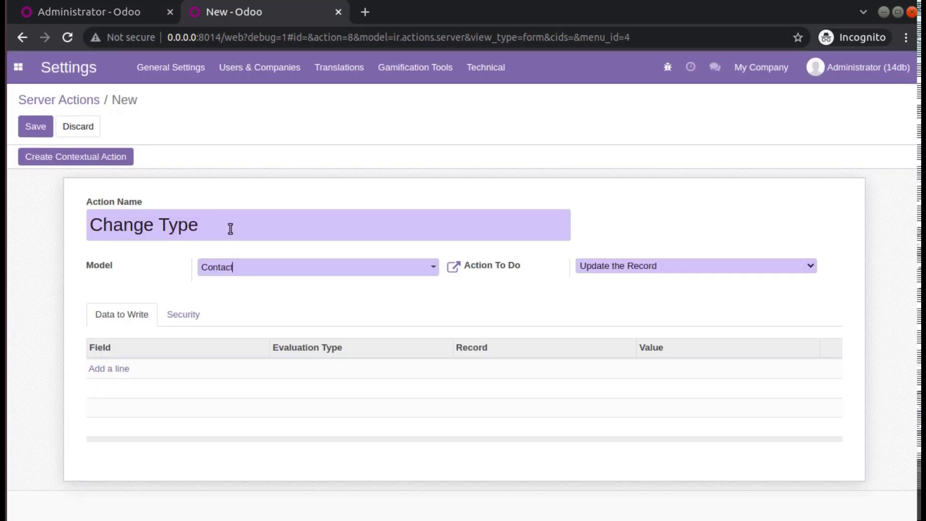
Step: Set the action to do to Execute Python Code and delete all the default comment lines from the code
click(596, 267)
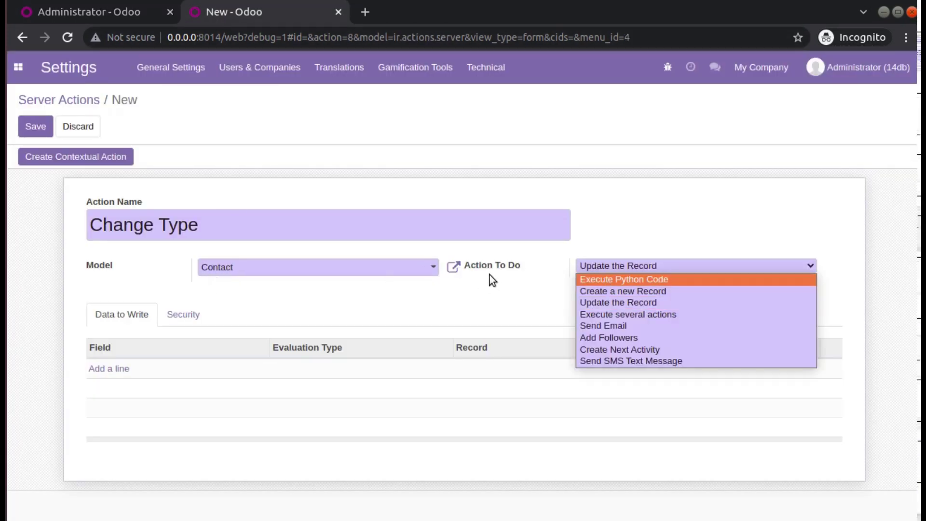
click(592, 280)
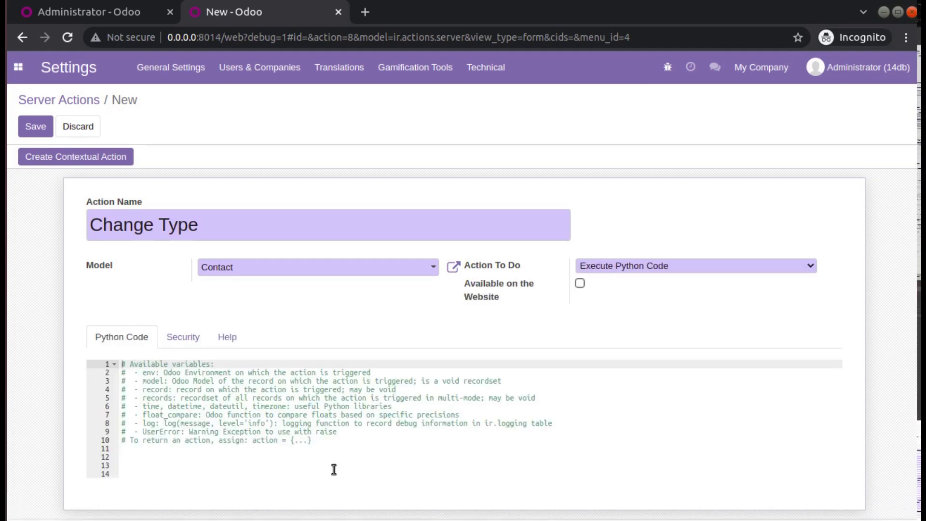
drag(332, 469, 24, 336)
key(BackSpace)
Step: Enter record['company_type'] = 'person' if record['company_type'] == 'company' else 'person' as the Python code and save the server action
text(re)
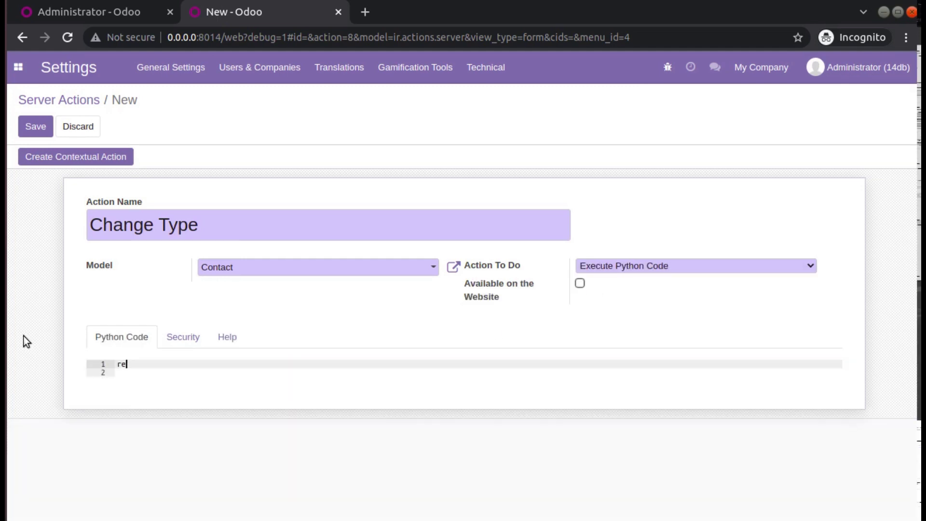
text(cord['company_typ)
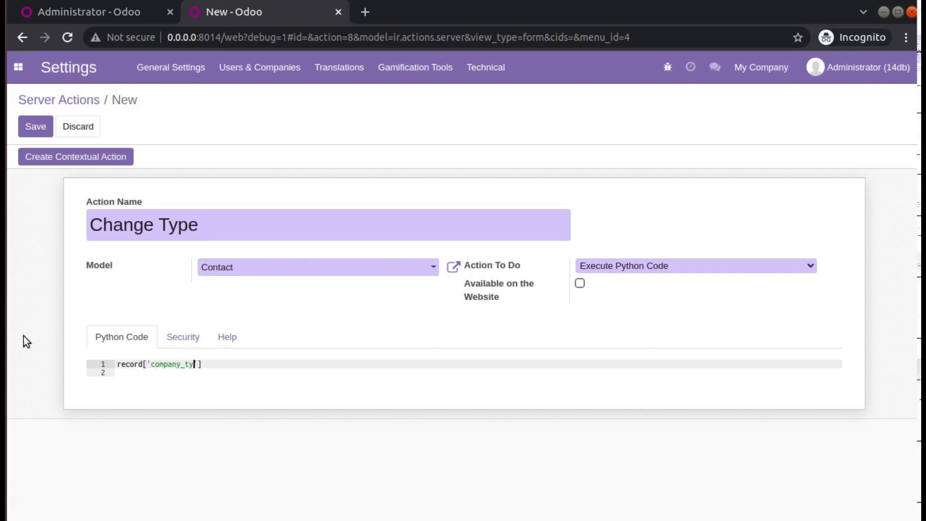
text(e)
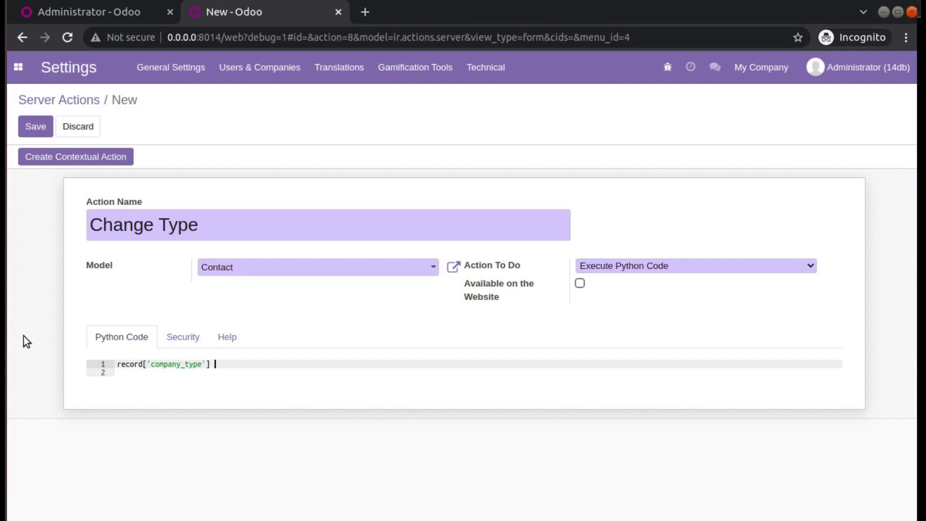
text( = 'per)
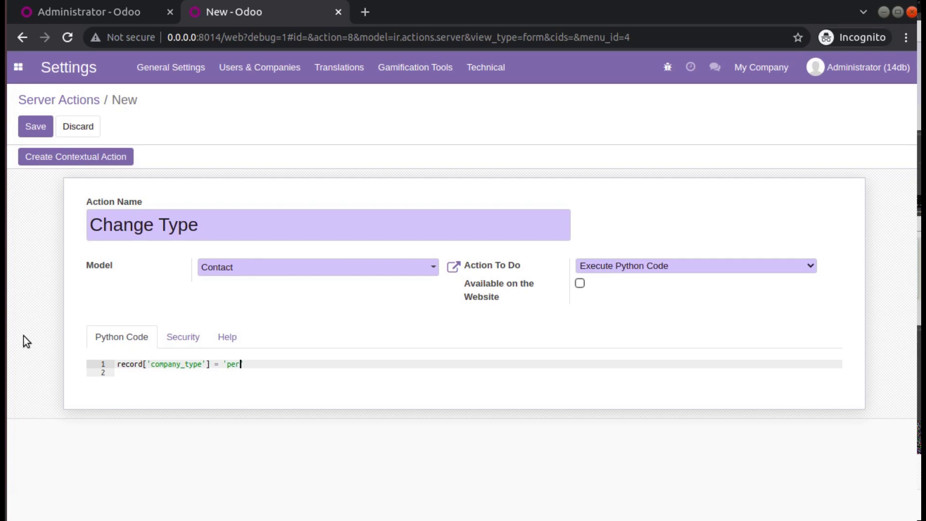
text(son' if)
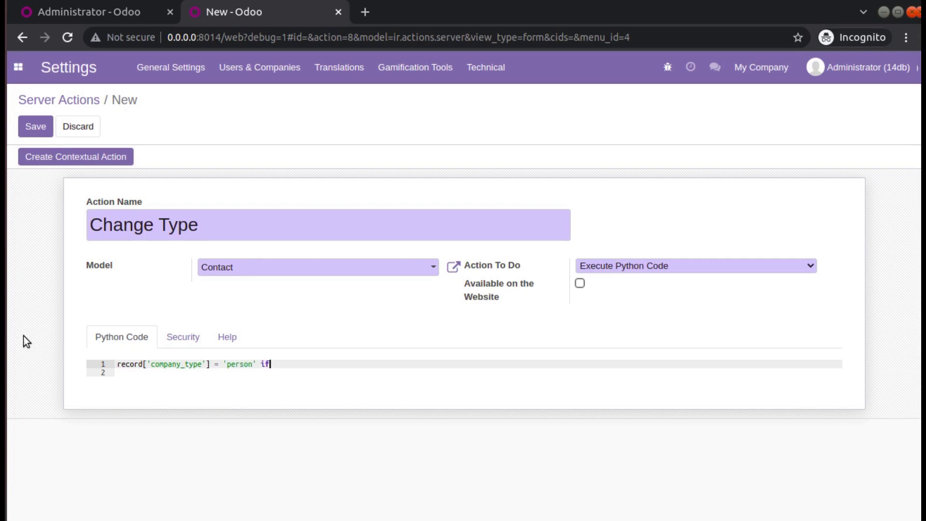
text( recor)
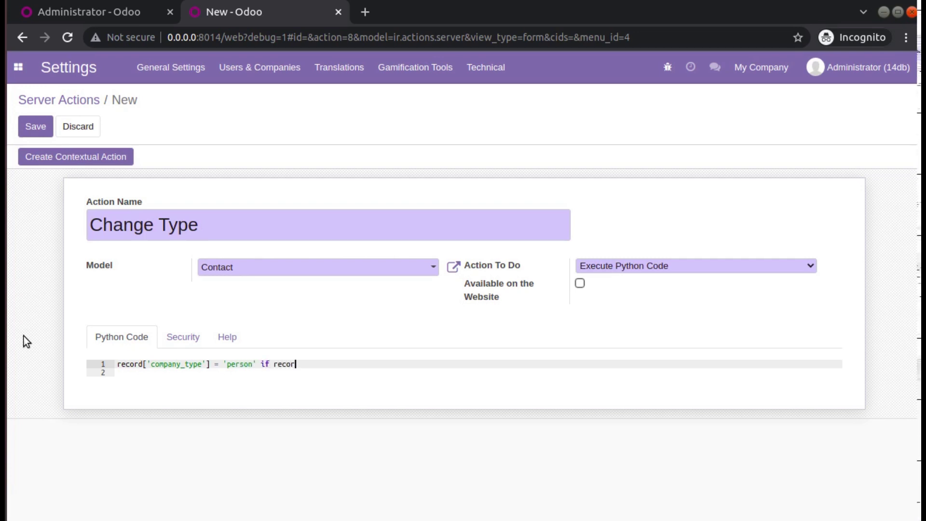
text(d['conpany_typ)
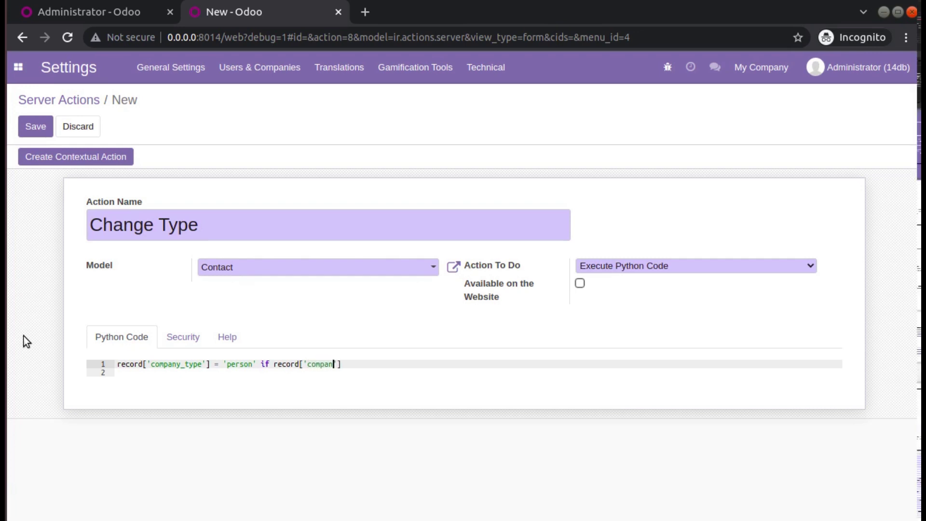
text(e)
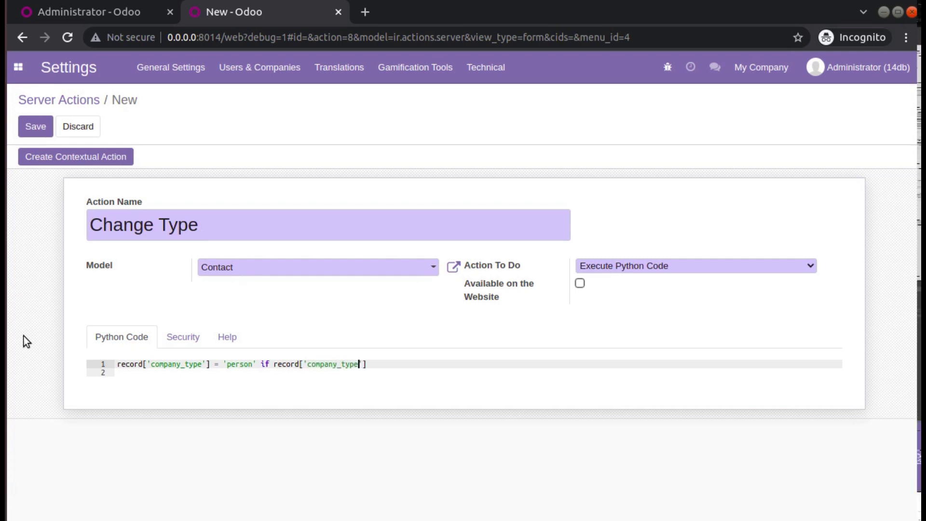
text('] == 'company)
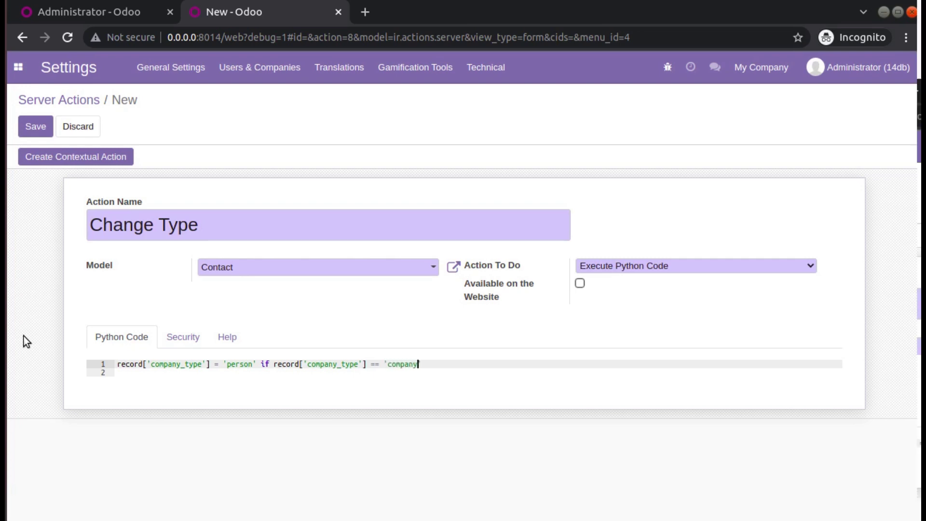
text('els)
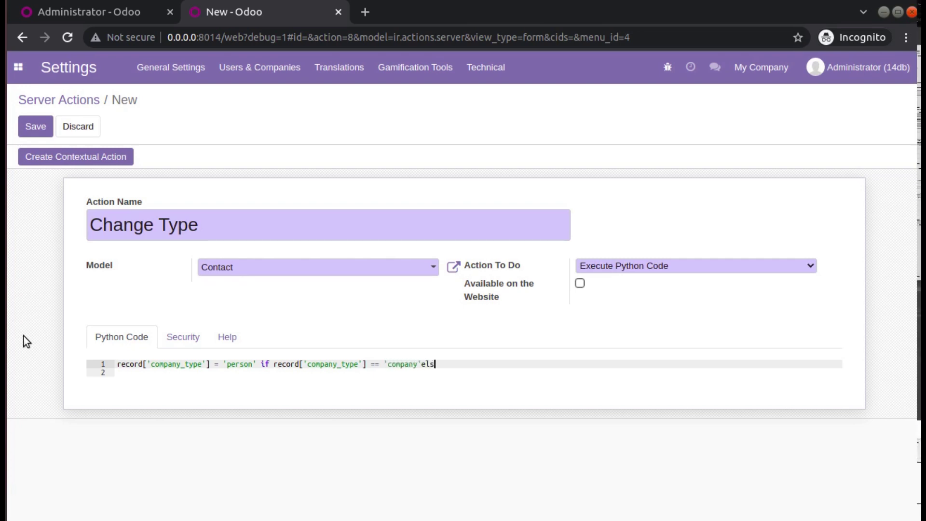
text(e 'pers)
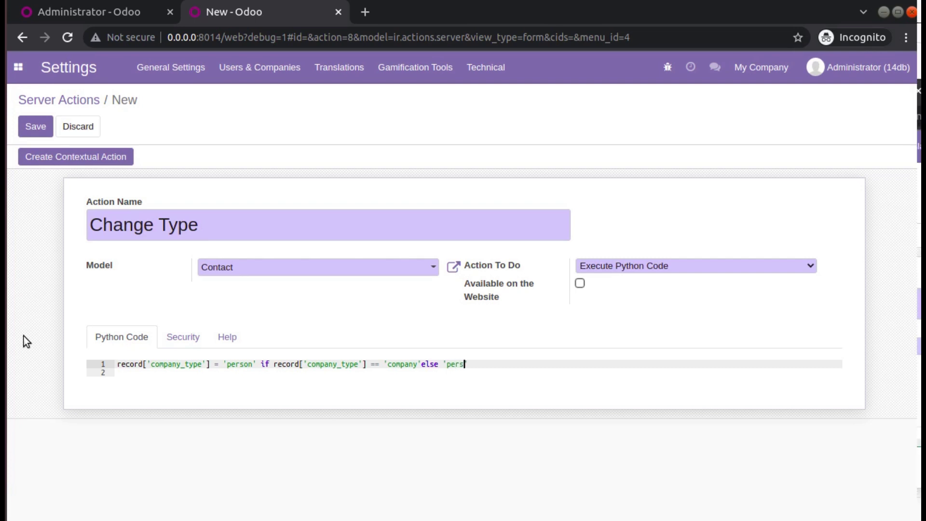
text(on)
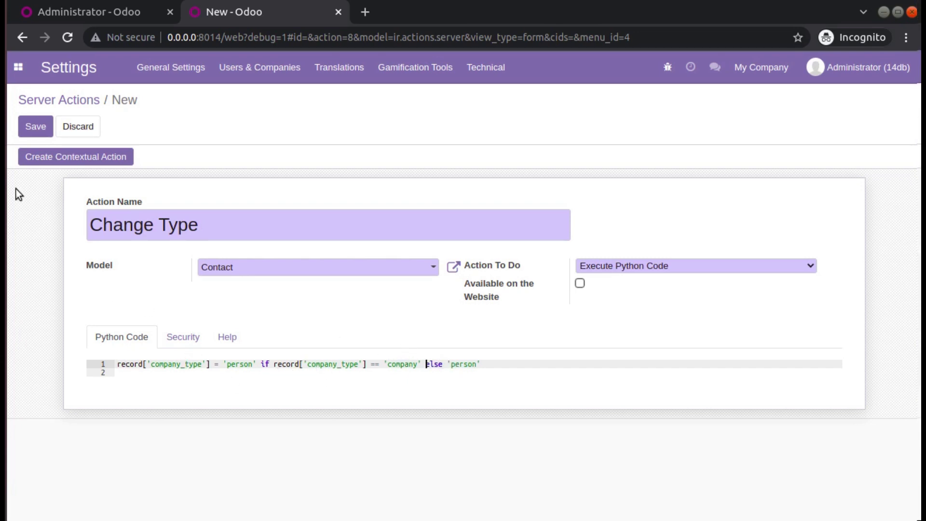
click(36, 128)
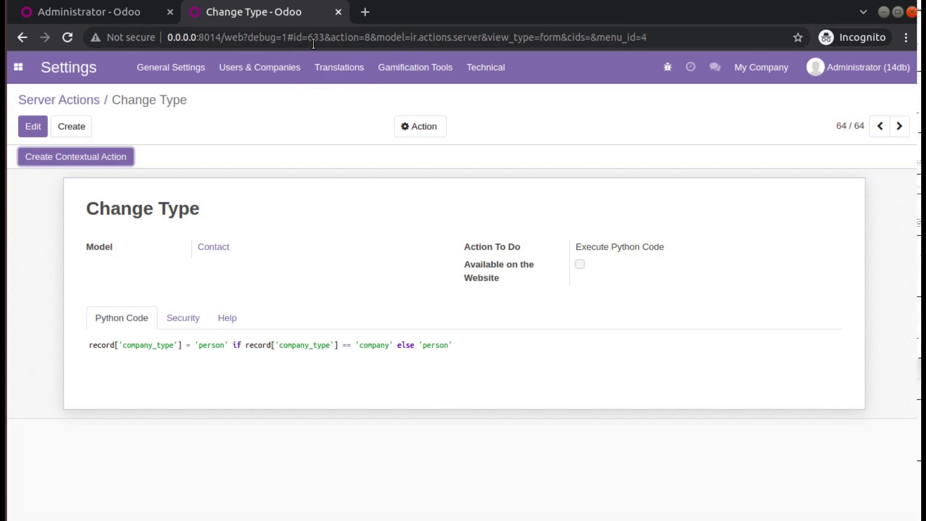
Step: Copy the server action's ID 633 from its URL into the button's name in test_view_for_button and save the view changes
drag(307, 41, 324, 41)
key(ctrl+c)
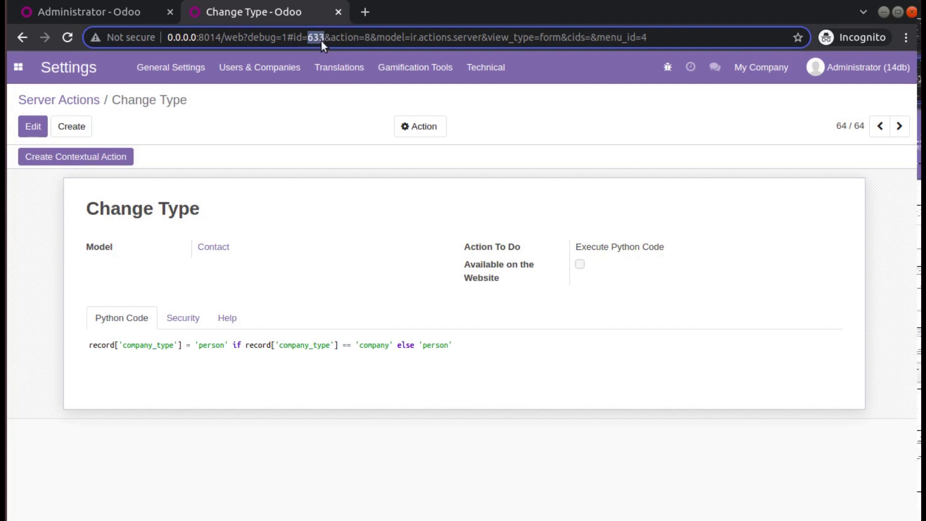
click(122, 15)
key(ctrl+v)
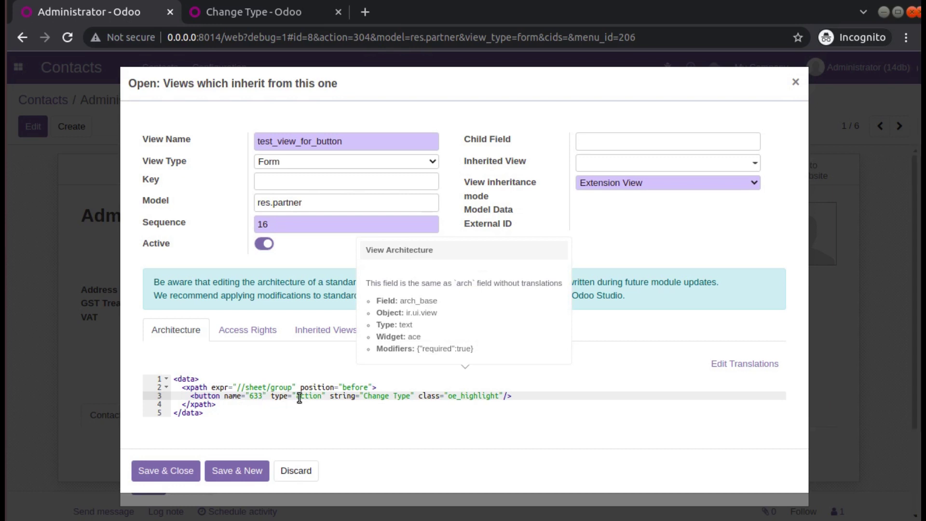
click(188, 473)
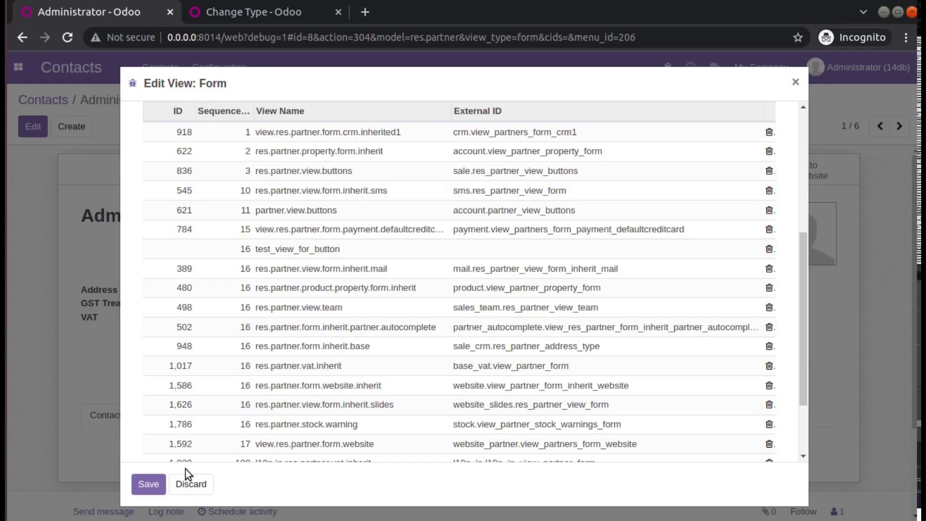
click(146, 484)
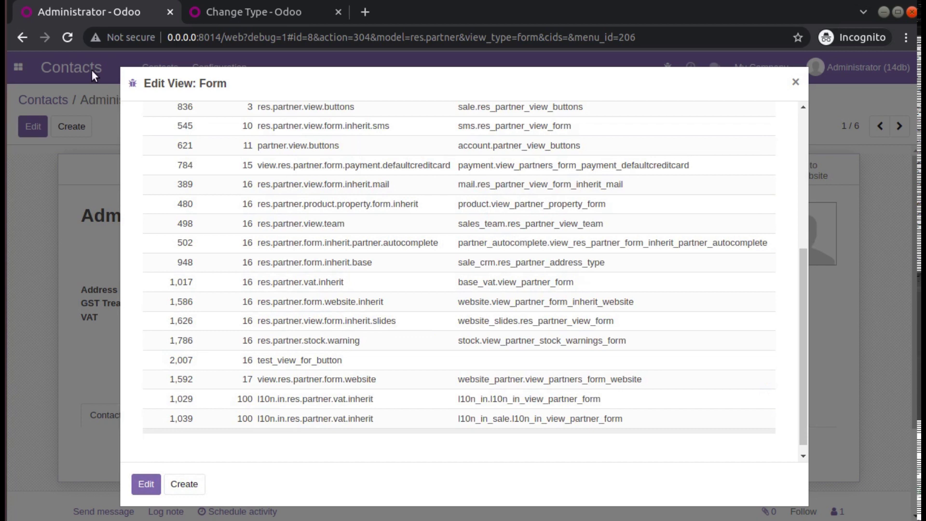
Step: Reload the Administrator contact and test the Change Type button, checking the Individual/Company selection in edit mode
click(68, 38)
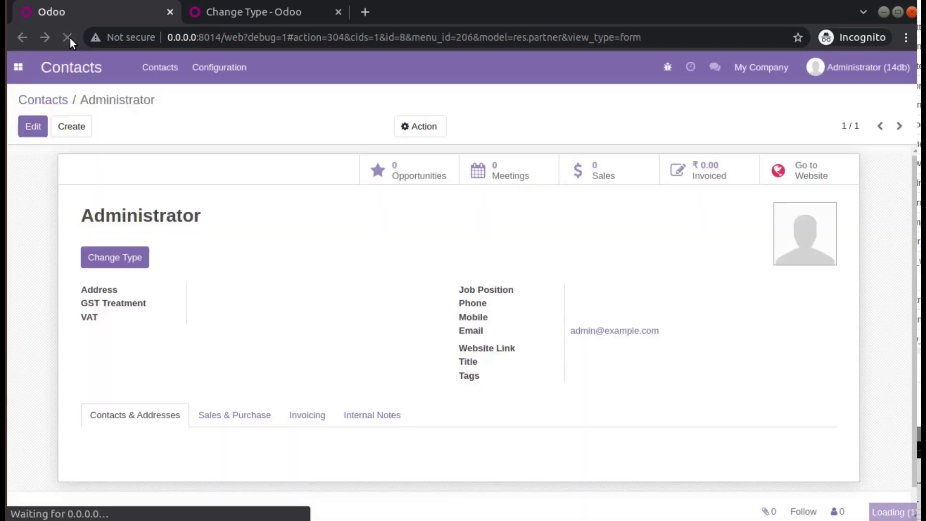
click(144, 266)
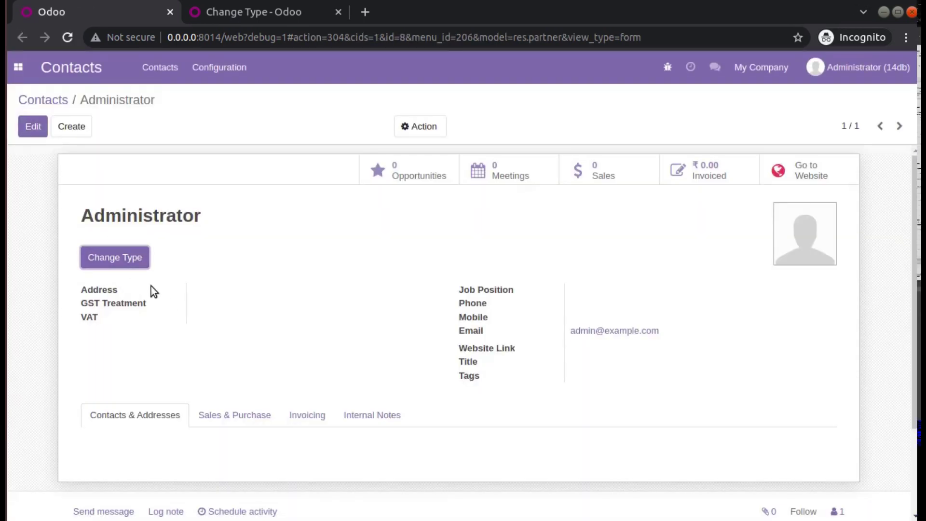
click(43, 129)
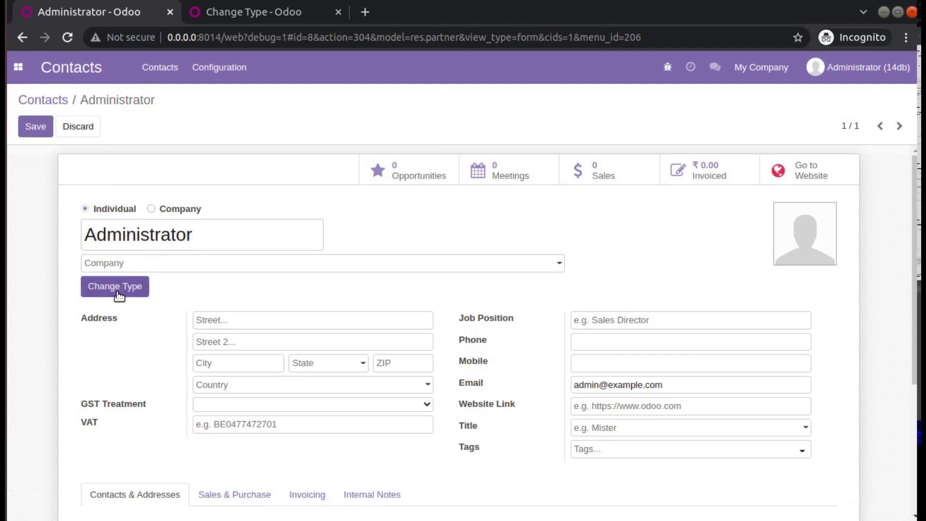
click(32, 128)
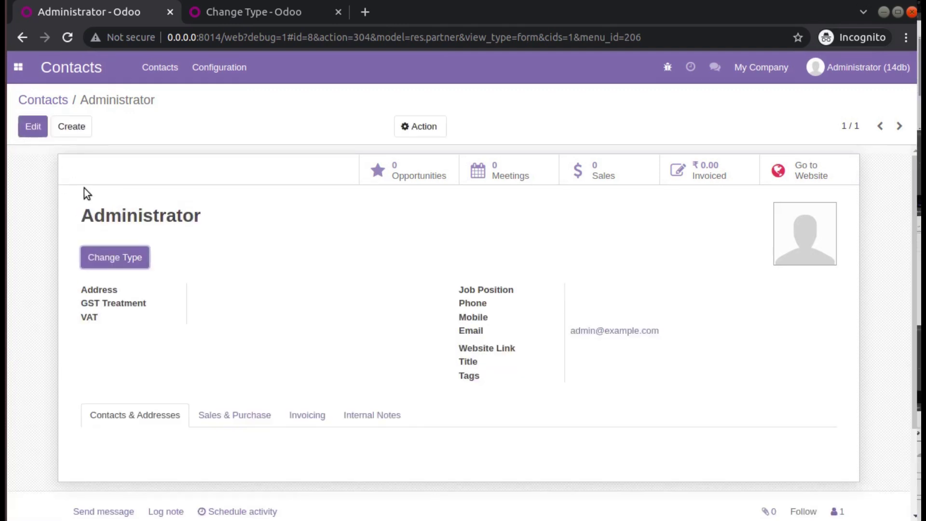
click(33, 126)
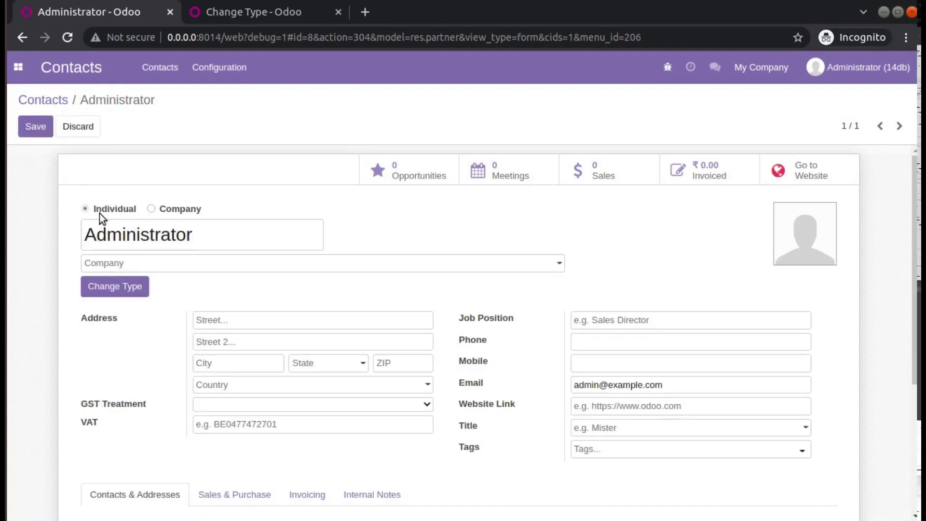
mouse_move(112, 208)
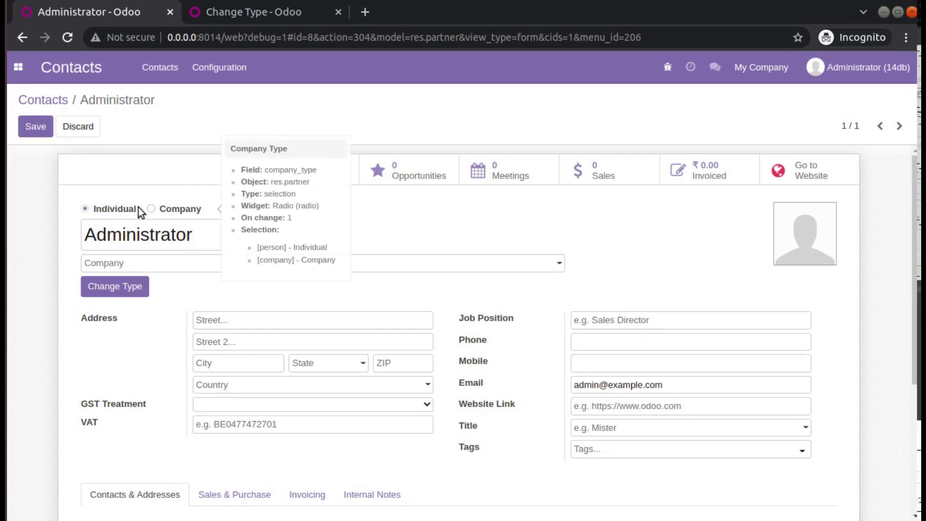
click(120, 289)
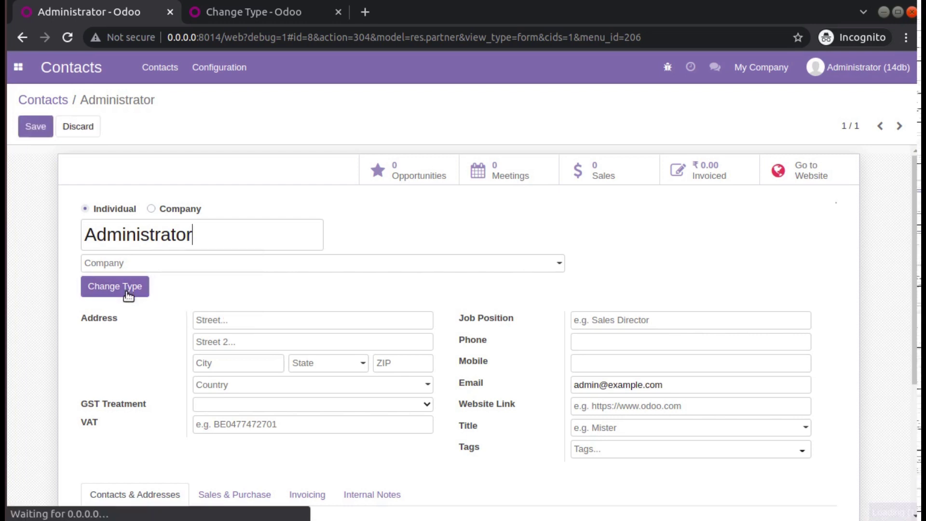
Step: Open the Change Type server action for editing and compare its code with the contact's Company Type field name and selection values
key(ctrl+Tab)
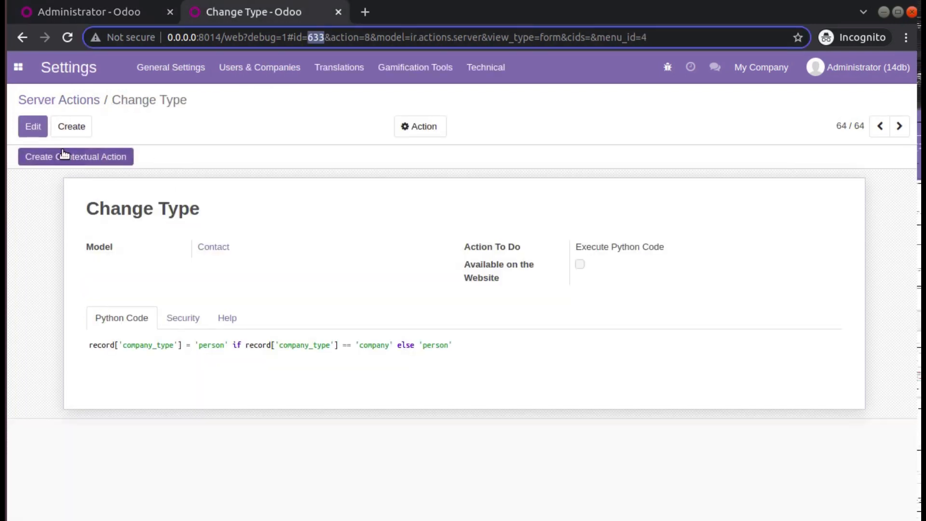
key(alt+a)
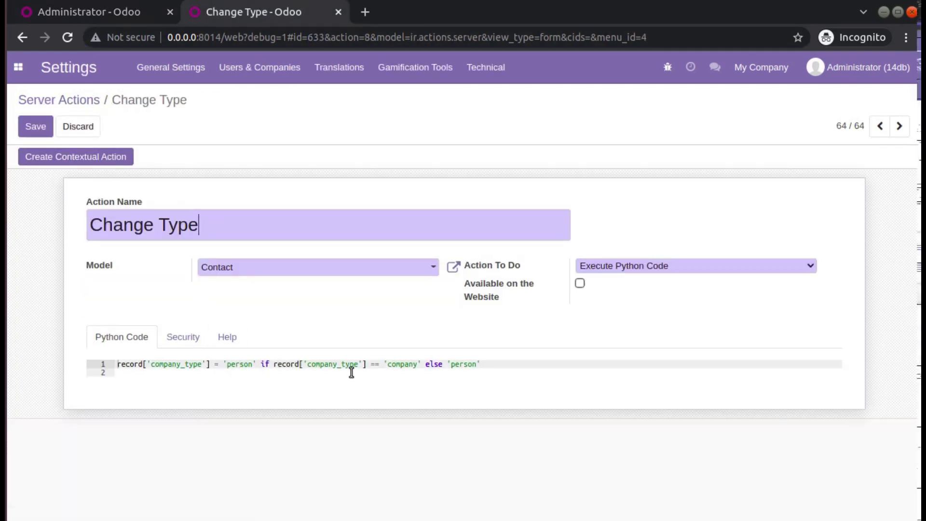
click(129, 14)
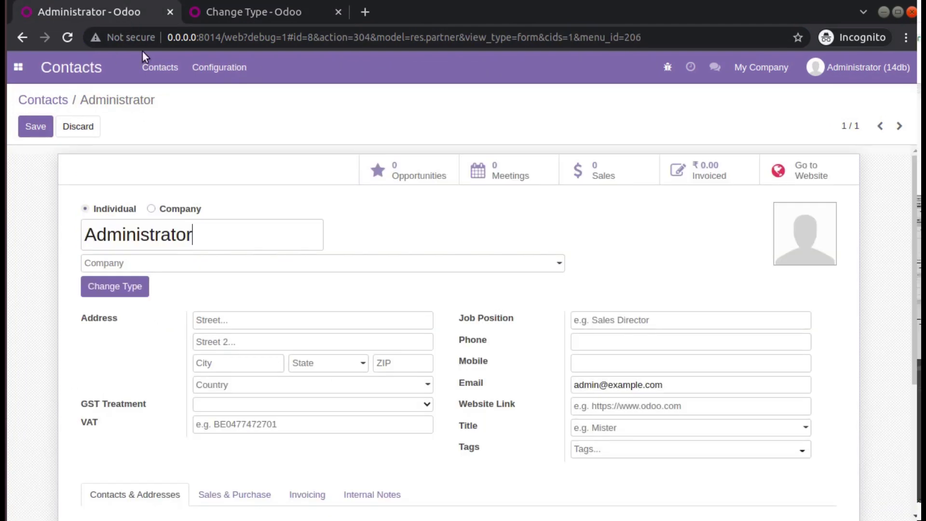
mouse_move(112, 213)
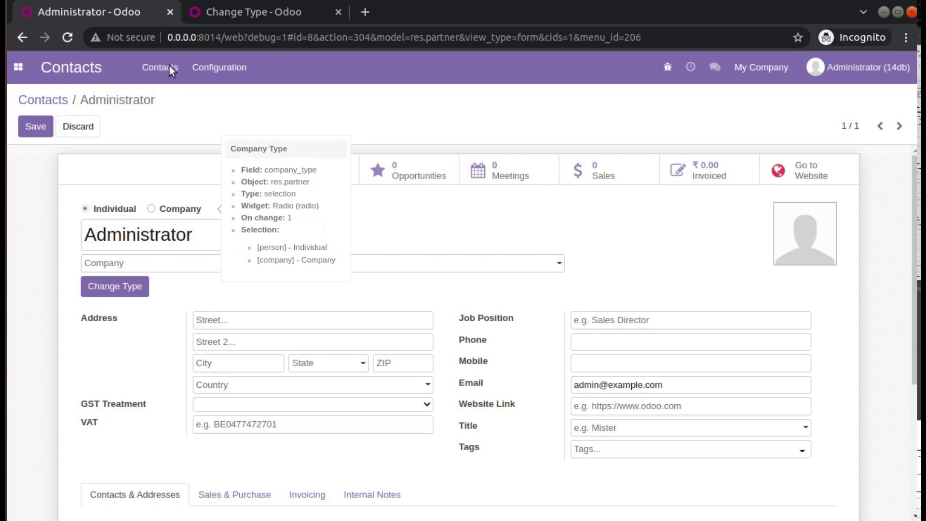
click(251, 12)
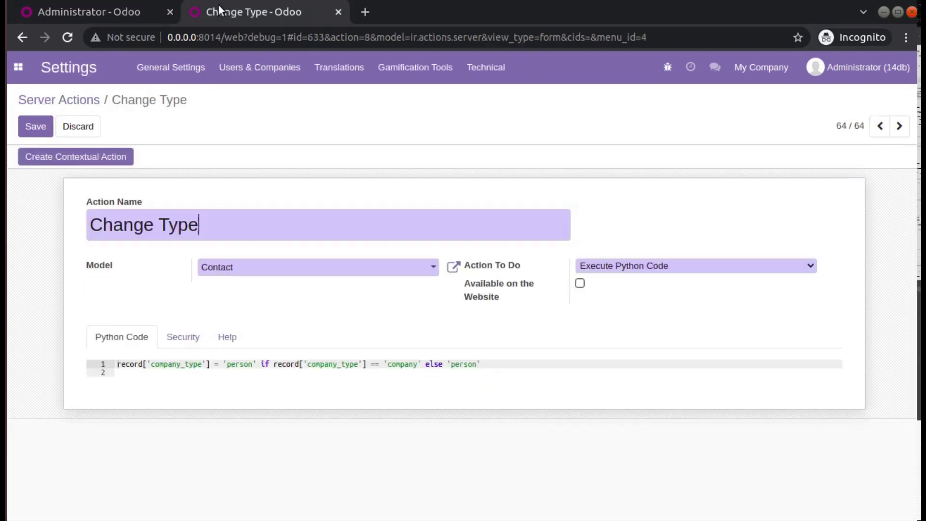
double_click(177, 365)
click(134, 9)
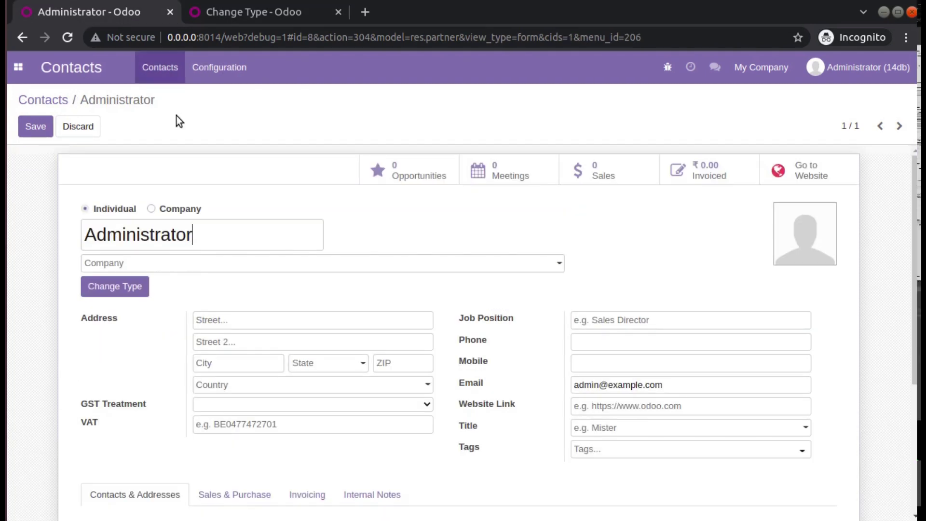
mouse_move(128, 213)
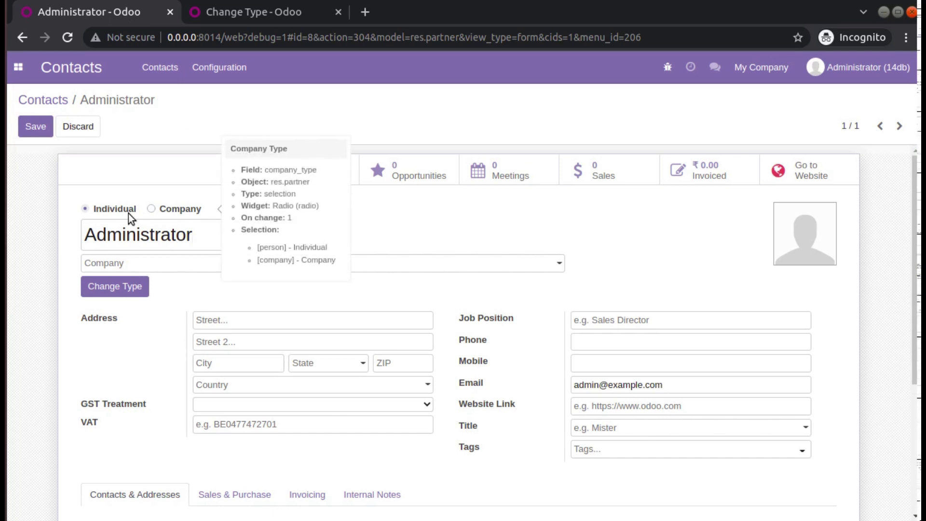
click(226, 12)
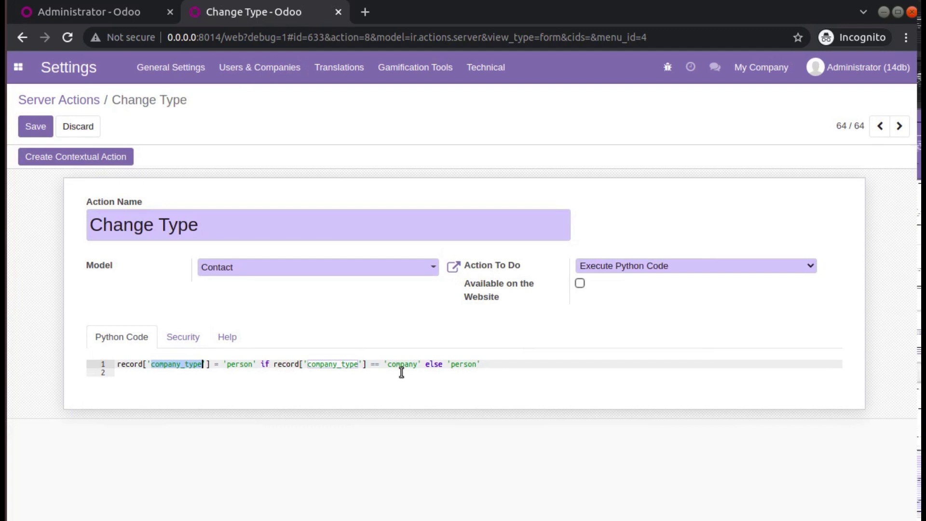
mouse_move(430, 364)
click(133, 7)
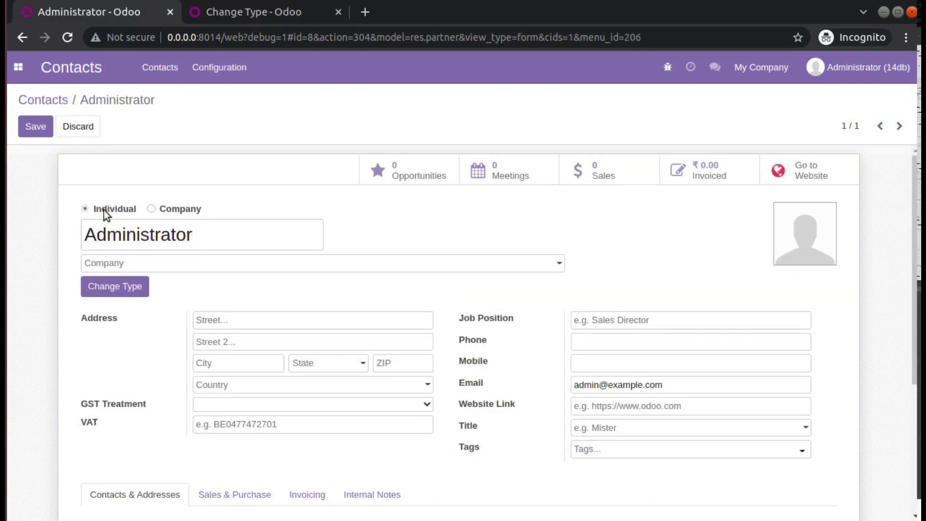
mouse_move(104, 211)
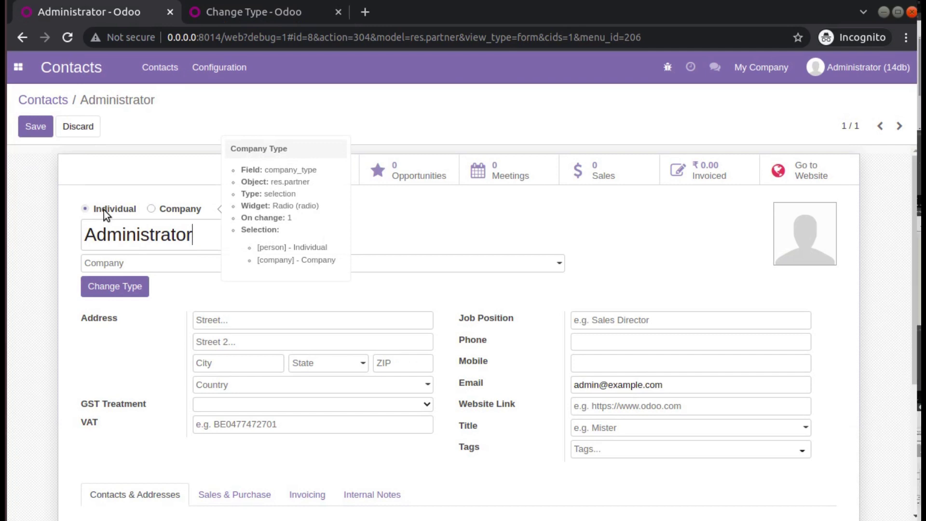
click(253, 12)
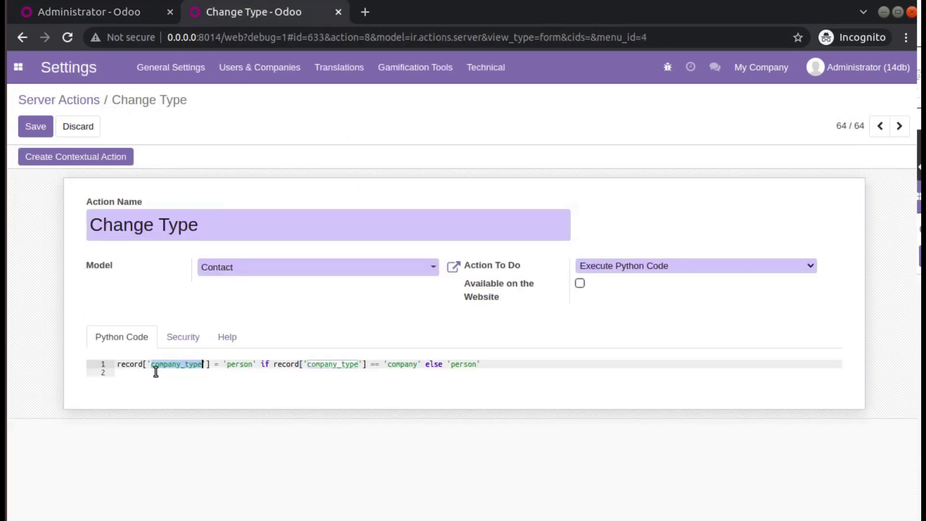
Step: Check the contact's person and company selection values against each part of the conditional expression in the server action's Python code
mouse_move(144, 369)
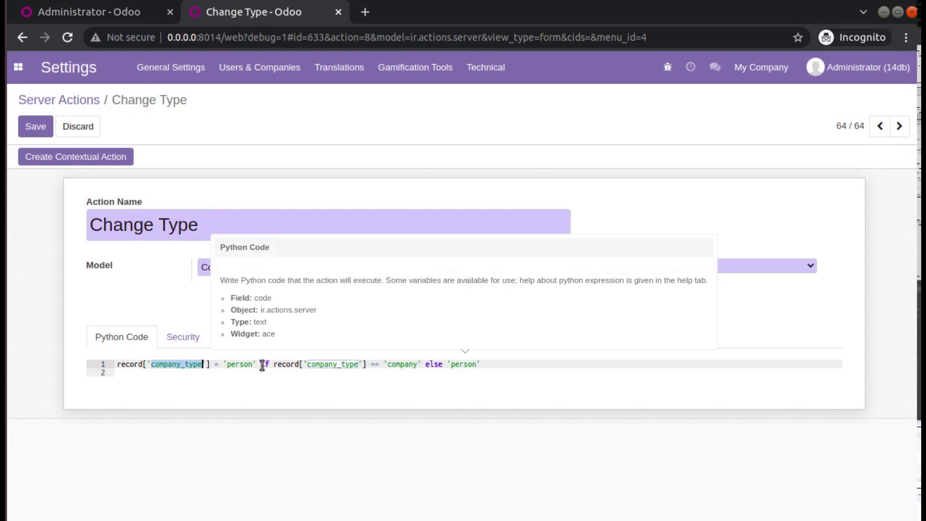
click(379, 366)
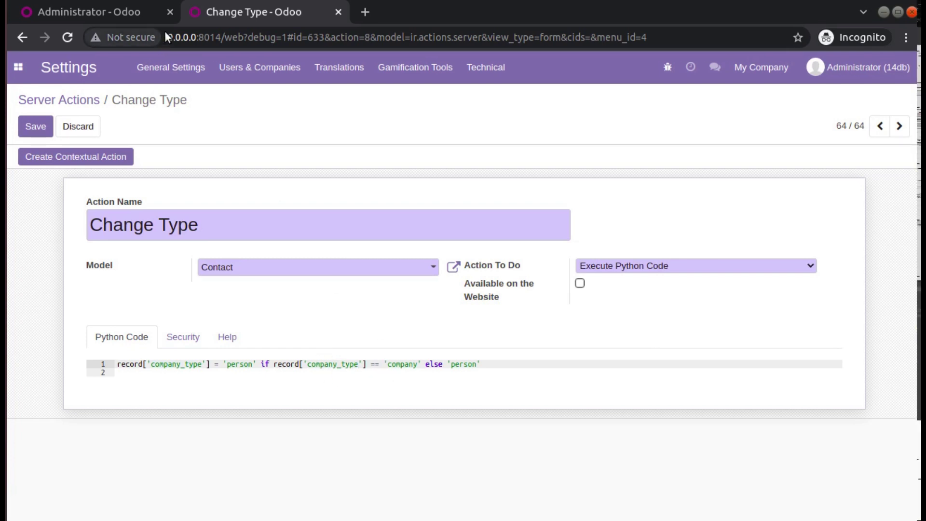
key(ctrl+shift+Tab)
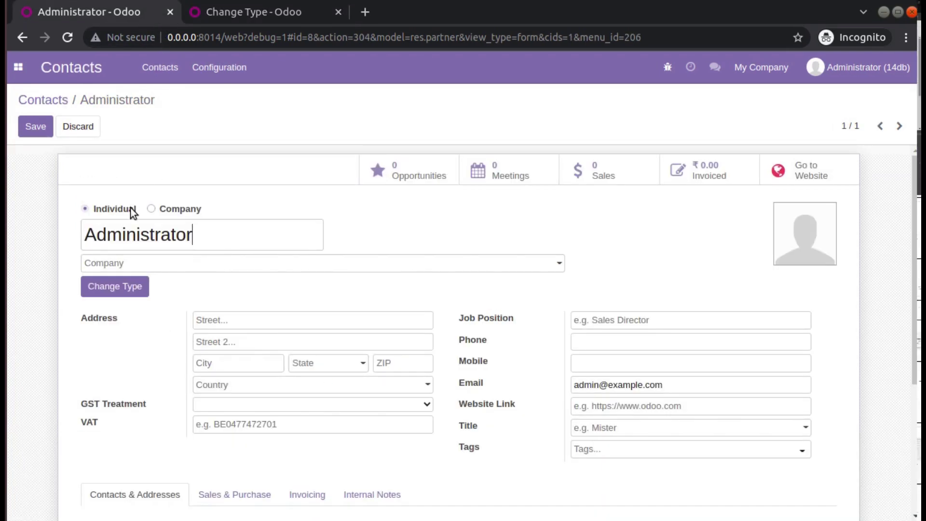
mouse_move(133, 213)
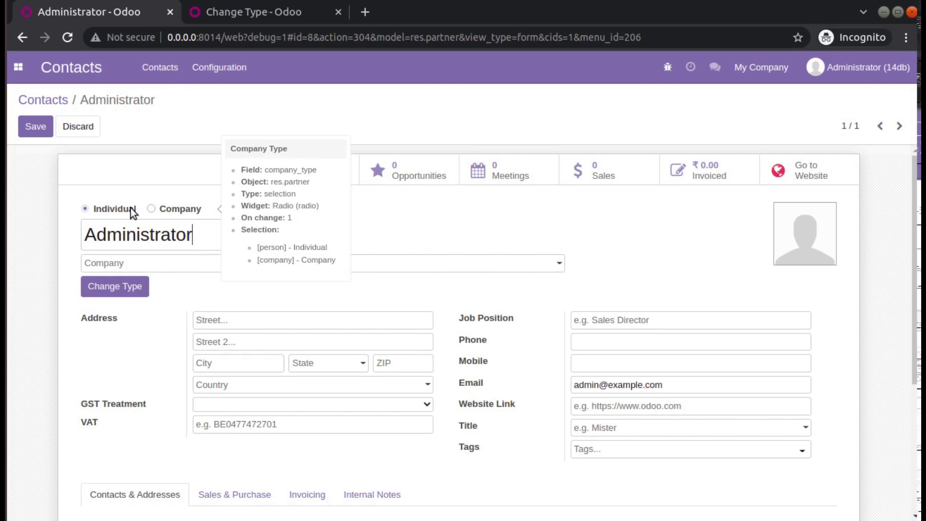
click(191, 12)
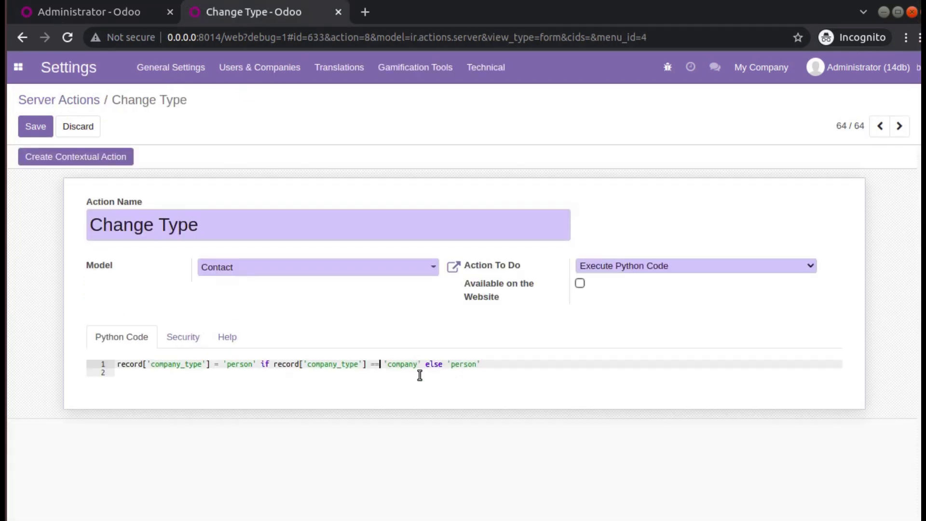
mouse_move(251, 367)
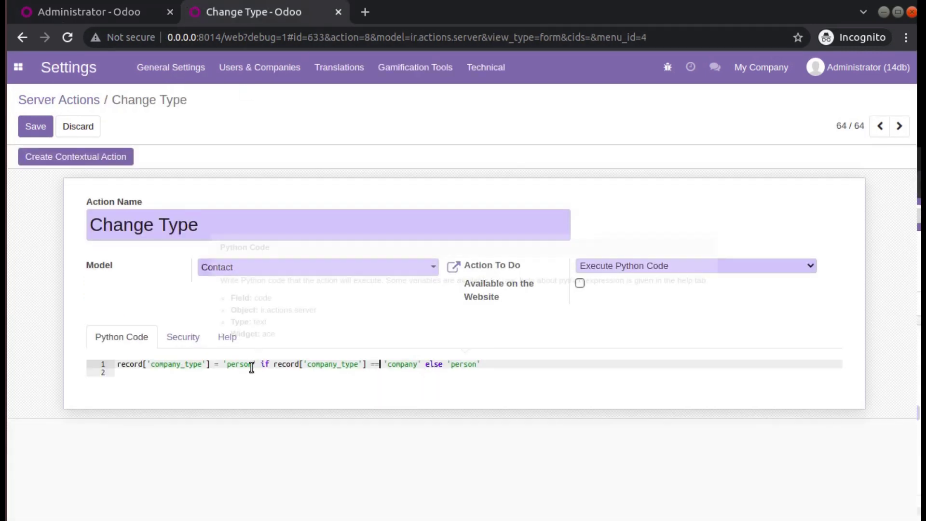
click(70, 8)
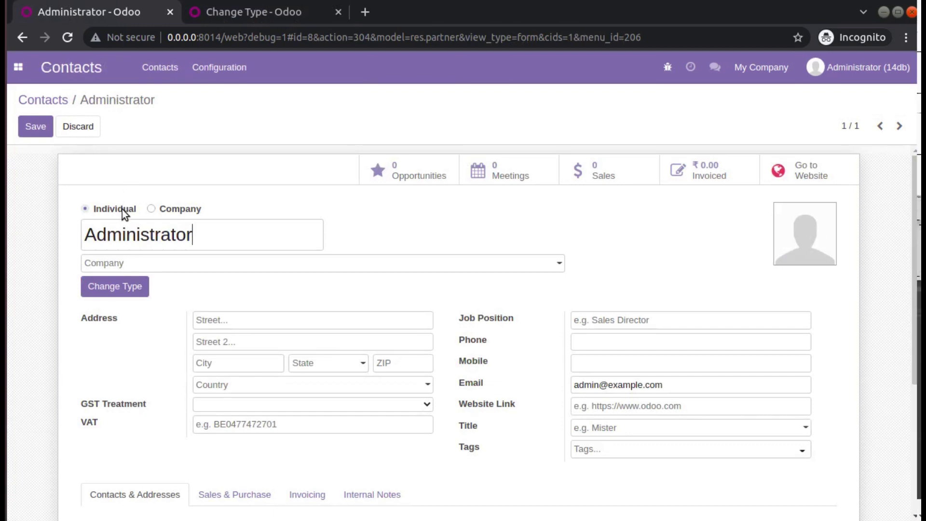
mouse_move(122, 209)
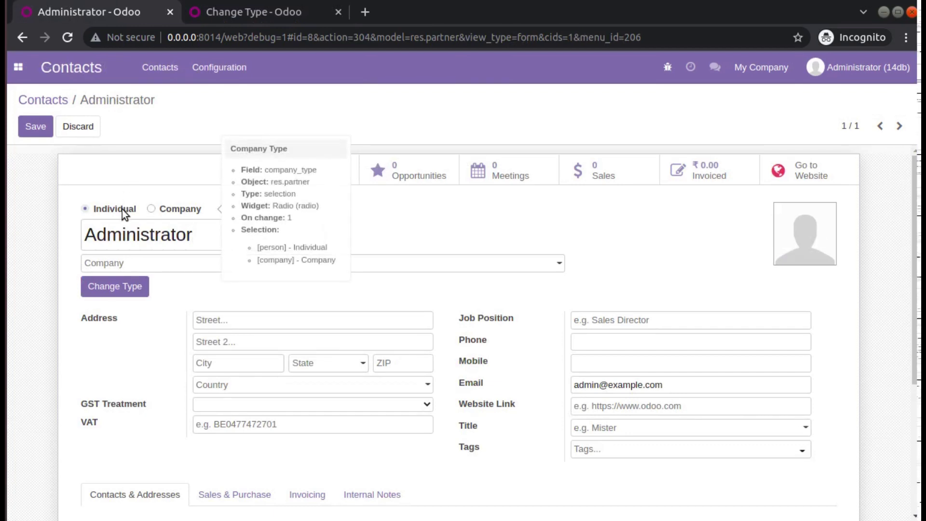
click(216, 12)
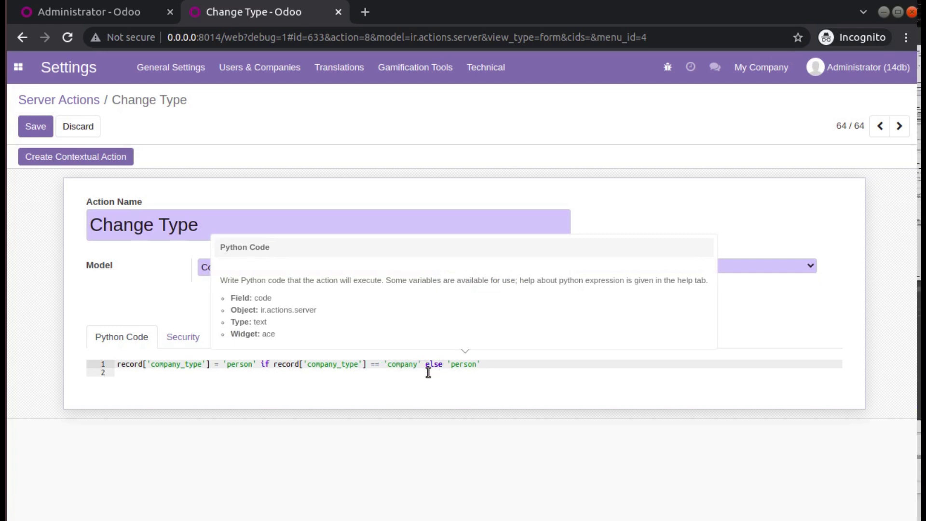
Step: Replace the server action's Python code with the condition line if record['company_type'] == 'company': and start a new line below it
drag(261, 365, 424, 364)
key(ctrl+c)
click(492, 364)
key(ctrl+a)
key(ctrl+v)
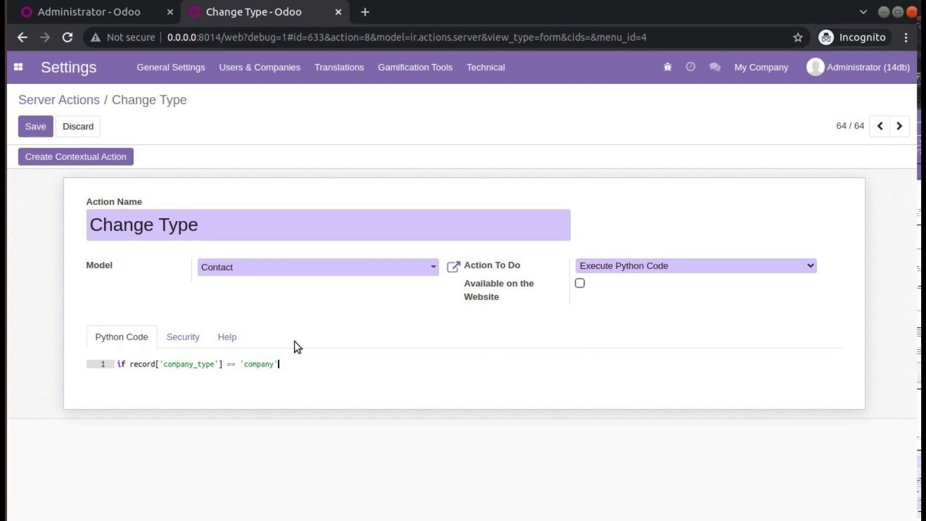
text(:)
key(Return)
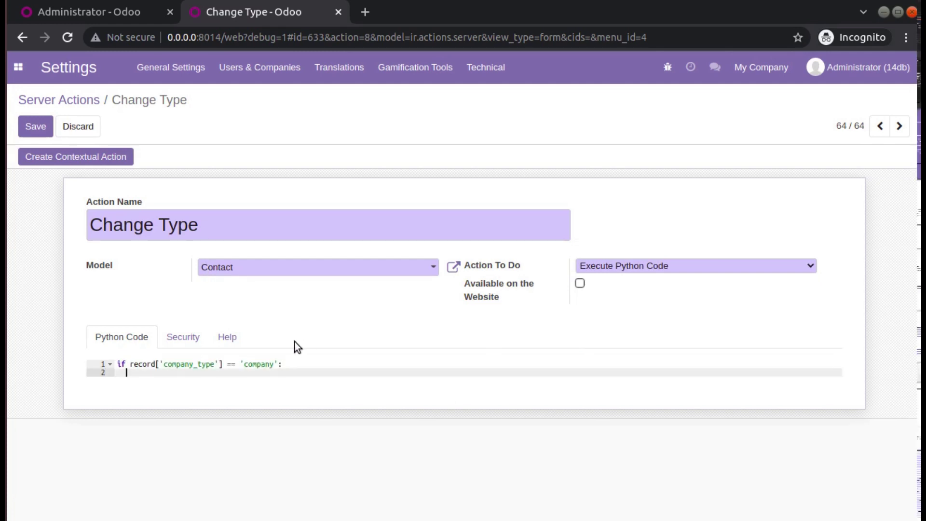
Step: Add record['company_type'] = 'person' as the body of the if condition
text(record[')
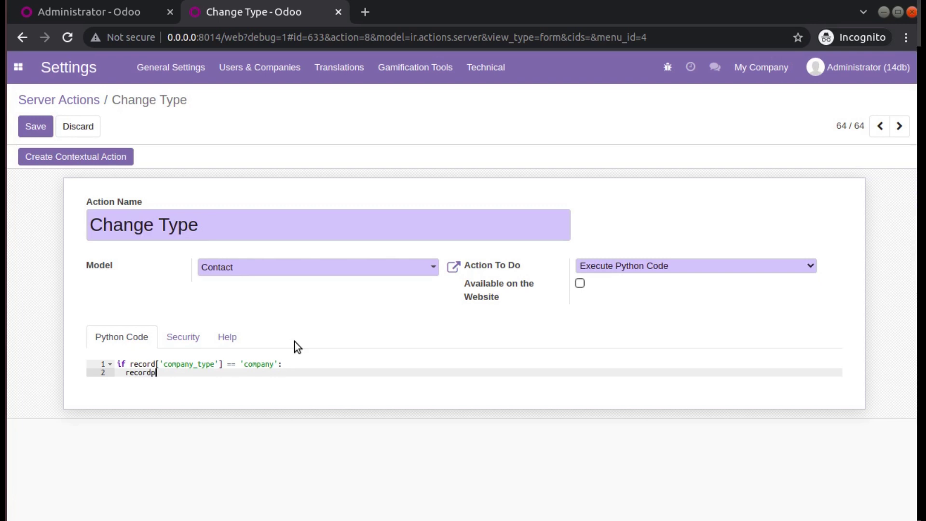
text(compan)
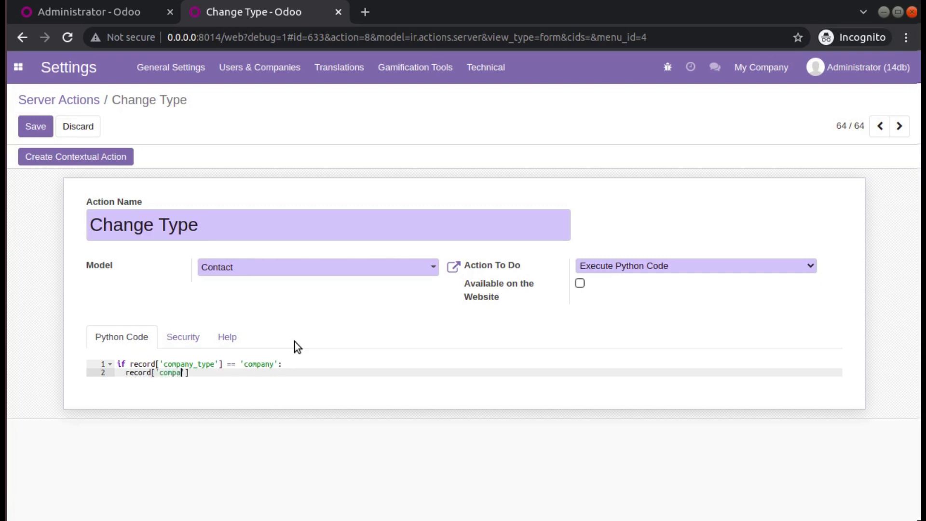
text(y_type)
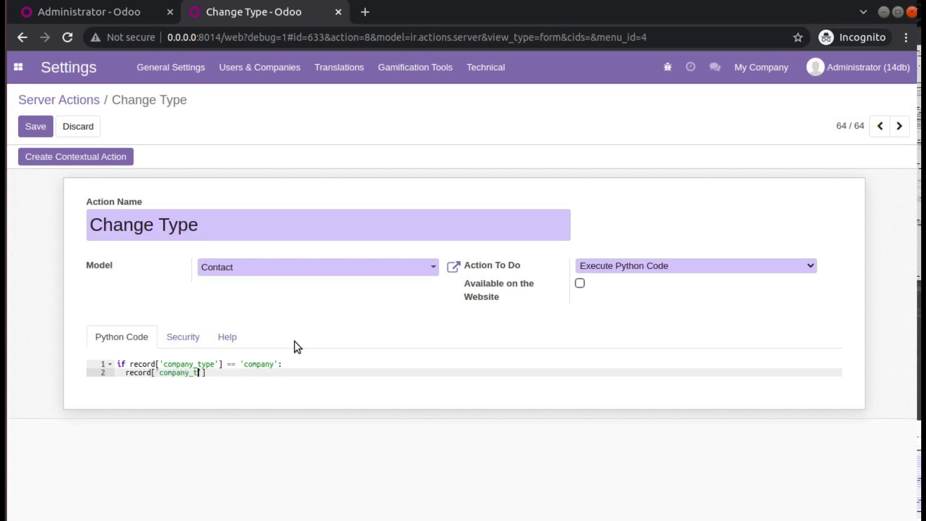
text('] = 'pe)
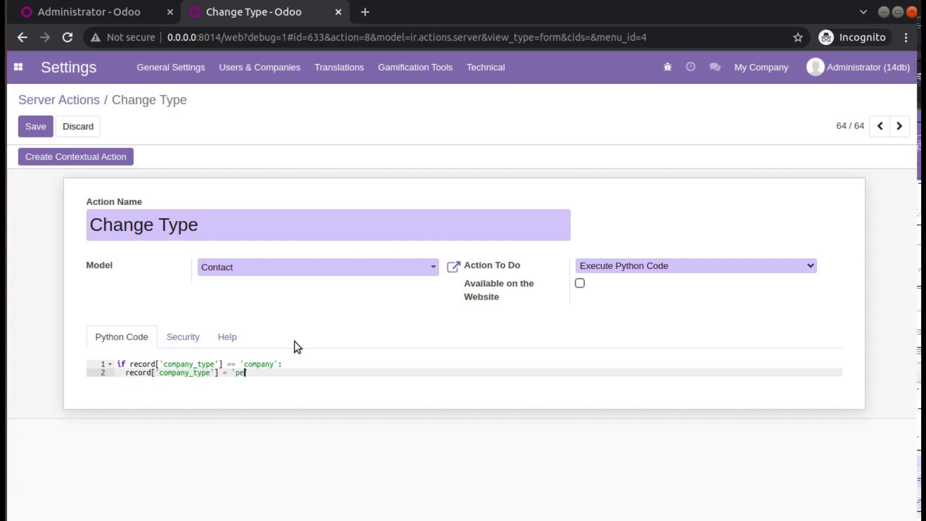
text(rson')
key(Return)
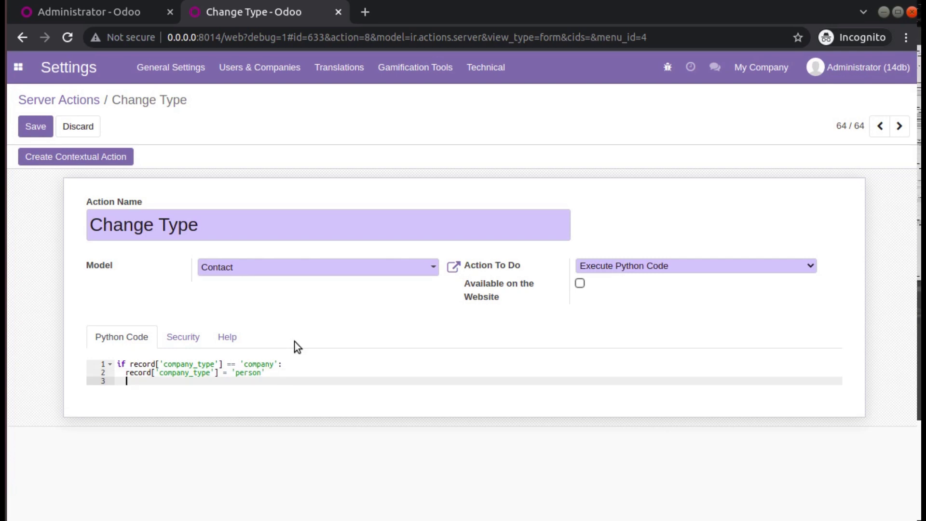
Step: Add an else branch containing record['company_type'] = 'company' and save the server action
key(BackSpace)
text(else:)
key(Return)
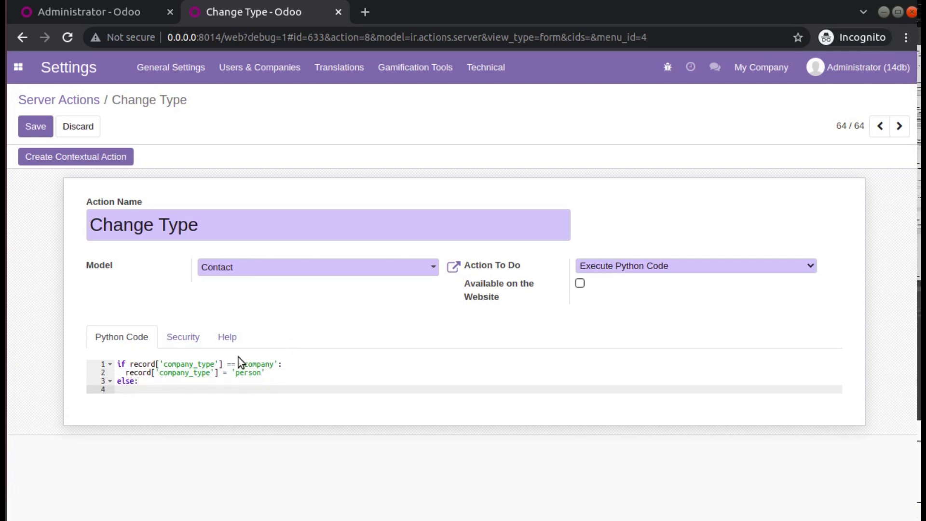
triple_click(224, 372)
key(ctrl+c)
click(193, 390)
key(ctrl+v)
double_click(261, 364)
key(ctrl+c)
double_click(250, 389)
key(ctrl+v)
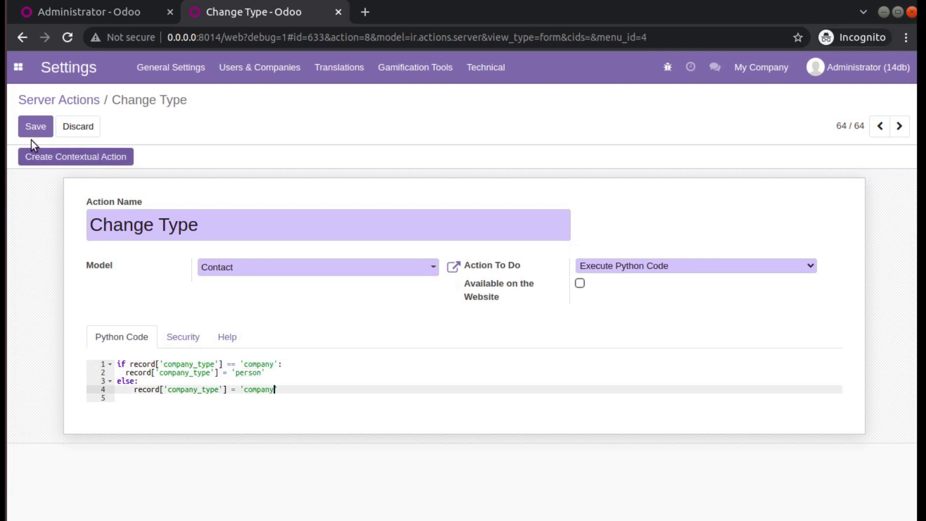
click(35, 127)
Step: Reload the Administrator contact and test Change Type in edit mode, checking the Individual/Company selection after saving and reopening the record
click(89, 12)
click(67, 37)
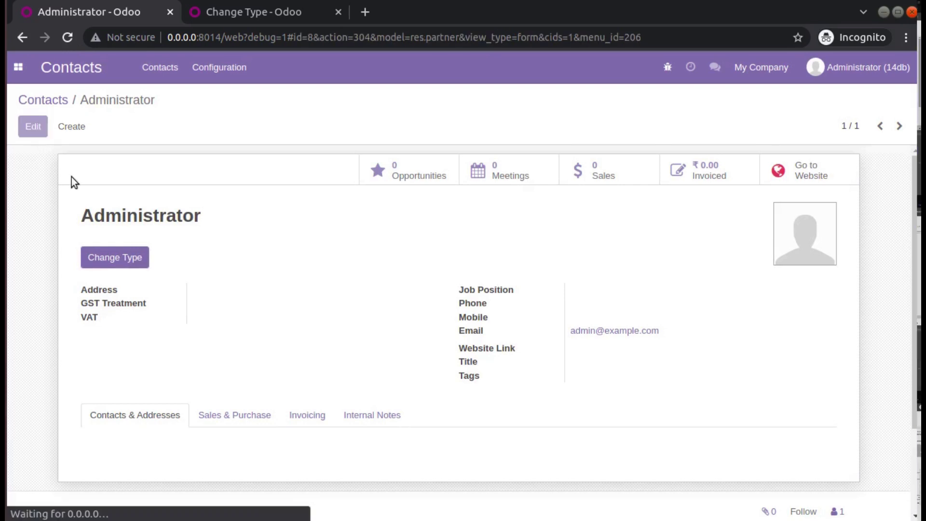
click(124, 286)
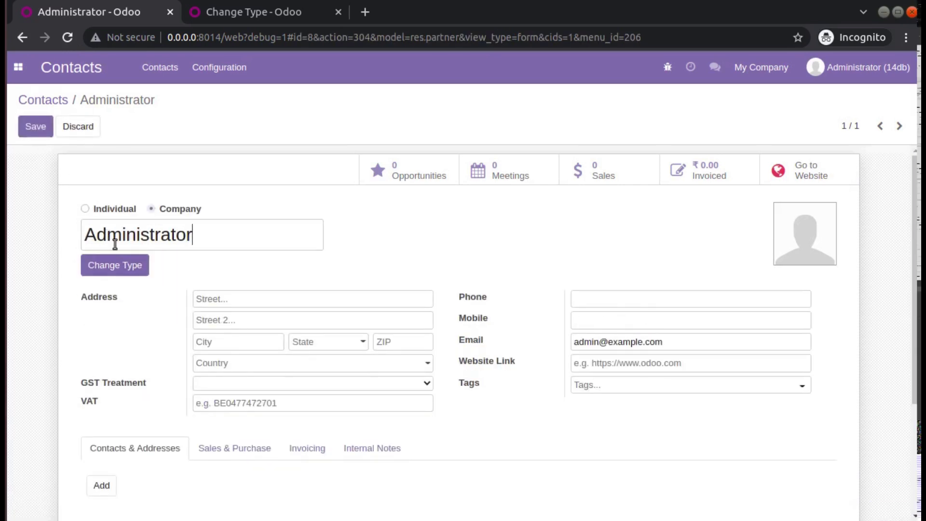
click(103, 269)
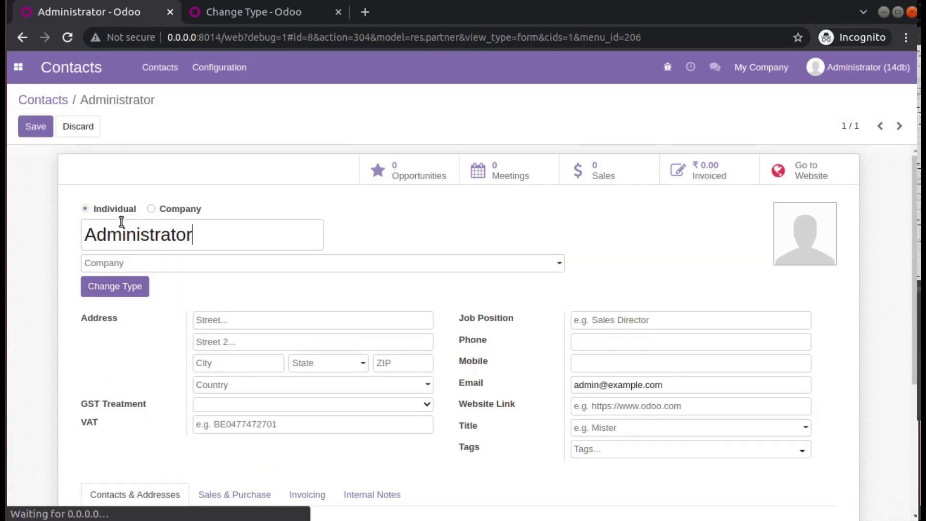
click(23, 127)
click(27, 126)
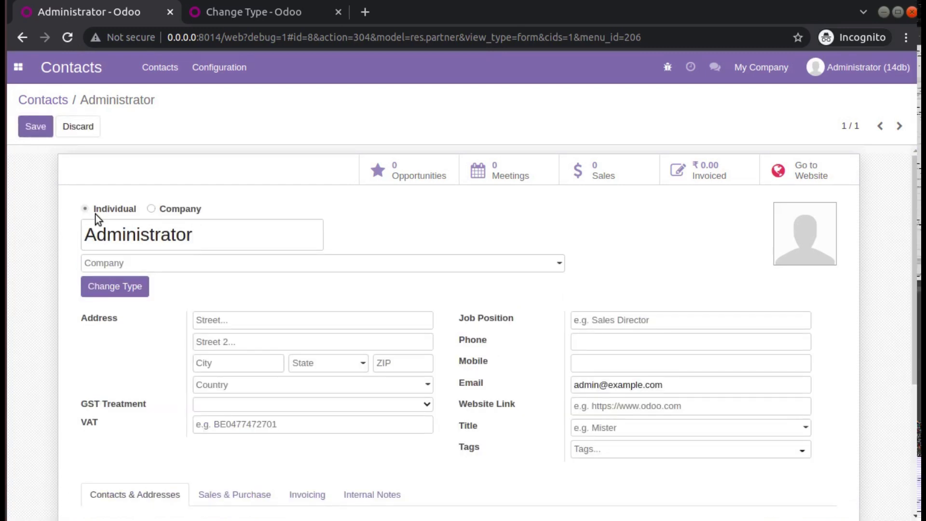
Step: Run Change Type on the contact until it is set to Company, save the record and reopen it for editing
click(112, 290)
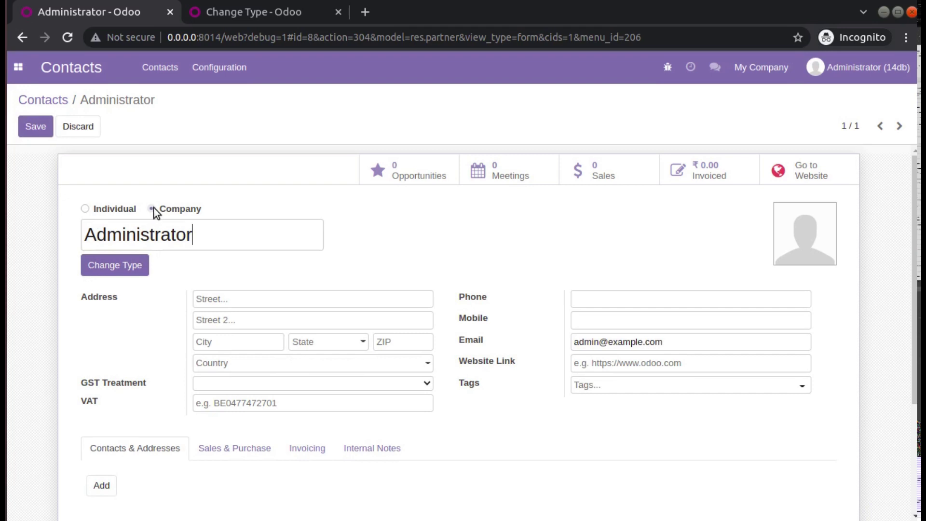
click(135, 266)
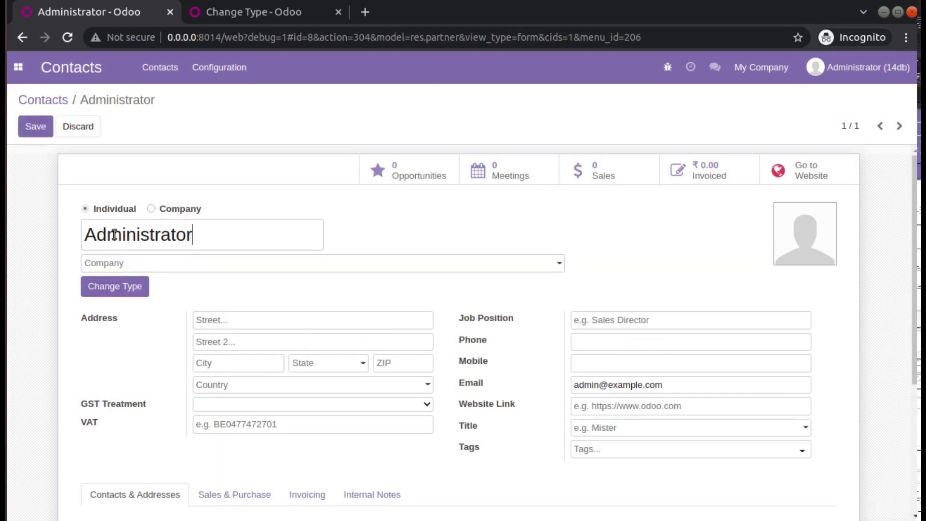
click(128, 287)
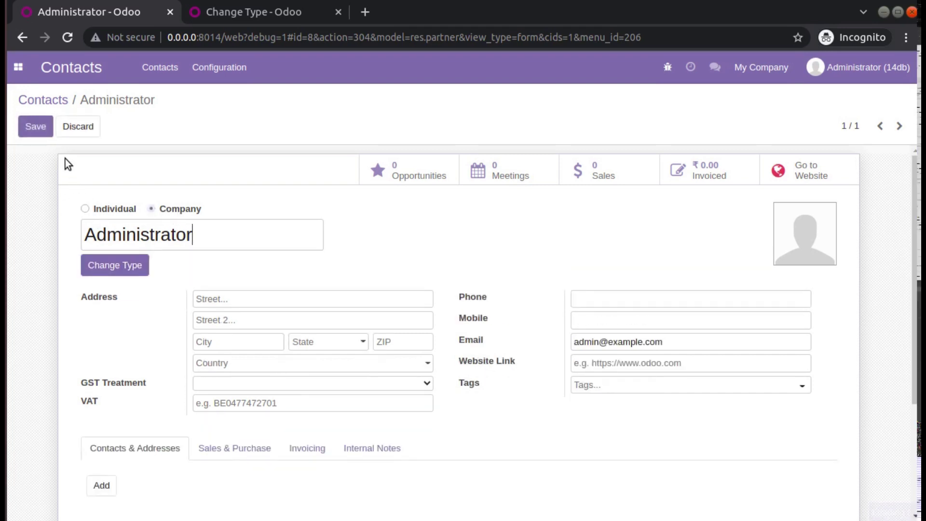
click(34, 124)
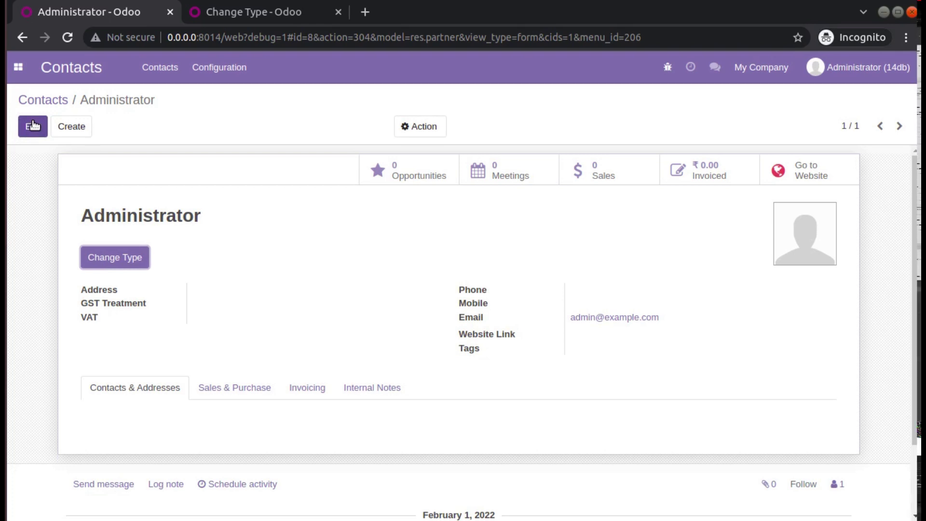
click(31, 130)
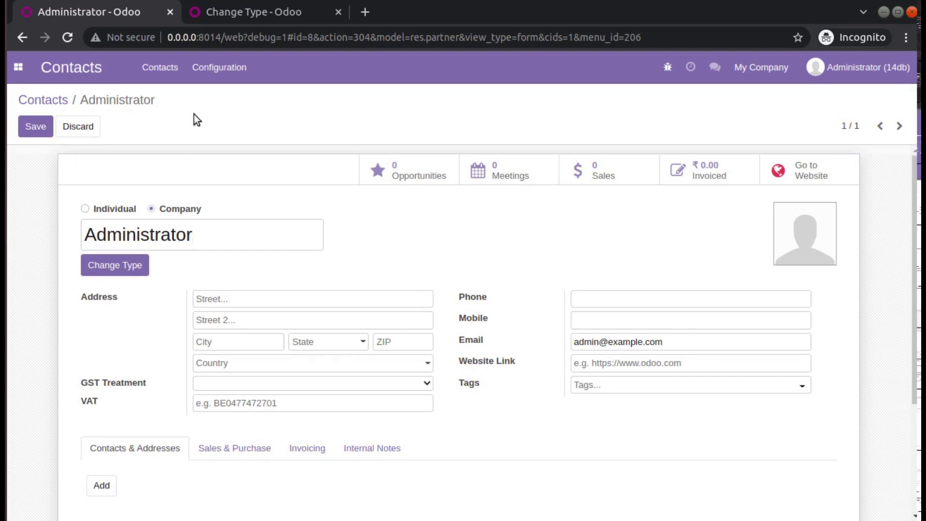
Step: Review the saved server action code and open test_view_for_button from the inherited views of the contact's form view
click(238, 19)
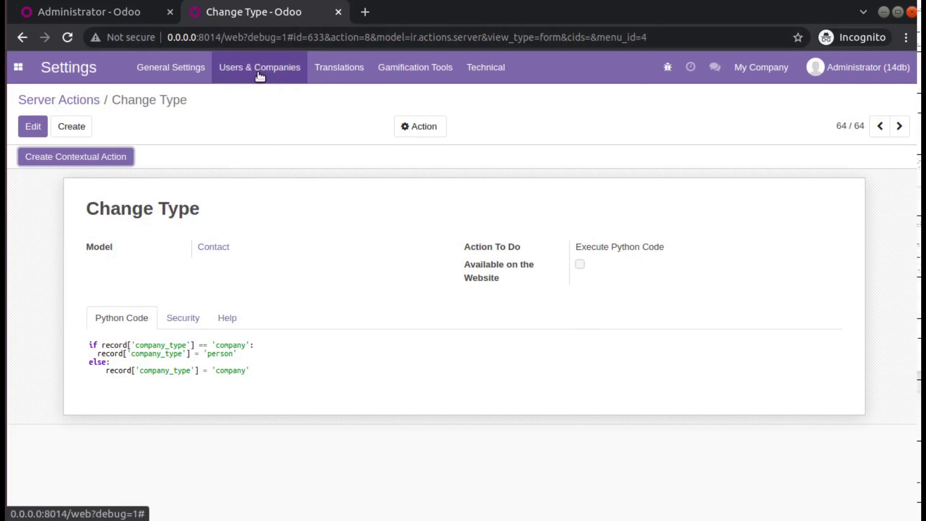
click(115, 17)
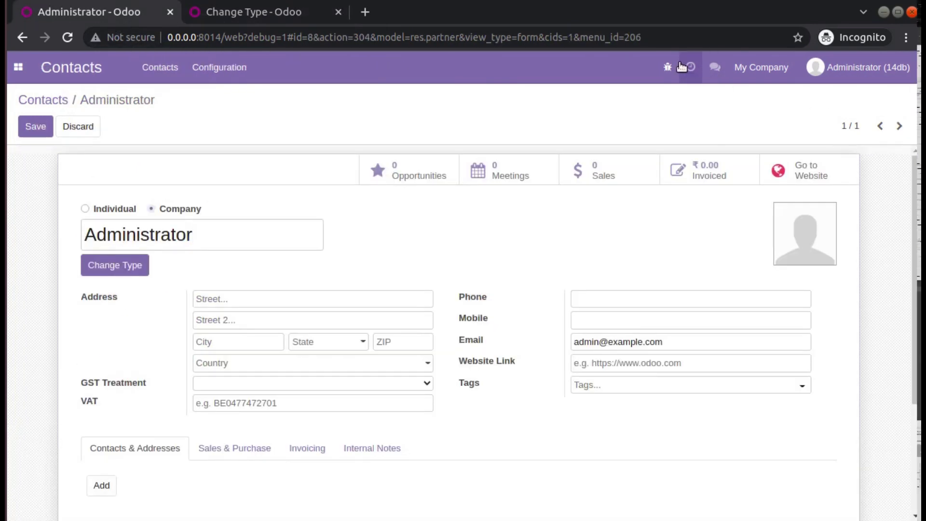
click(669, 66)
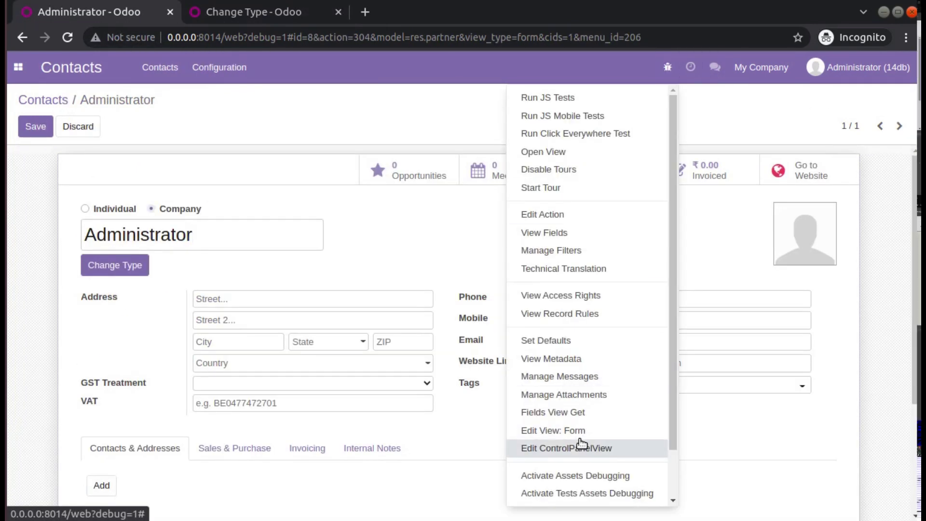
click(582, 444)
click(668, 67)
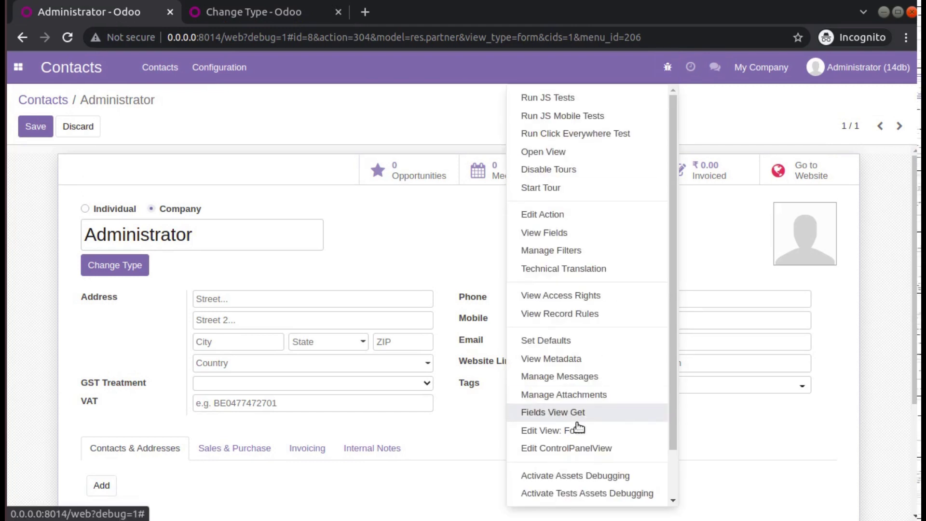
click(568, 431)
click(318, 330)
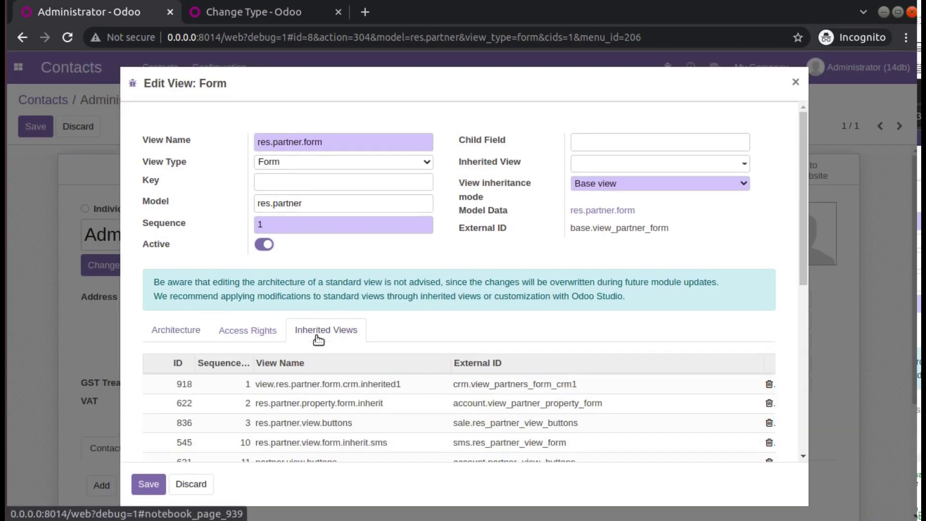
scroll(330, 384, down, 4)
scroll(330, 384, down, 3)
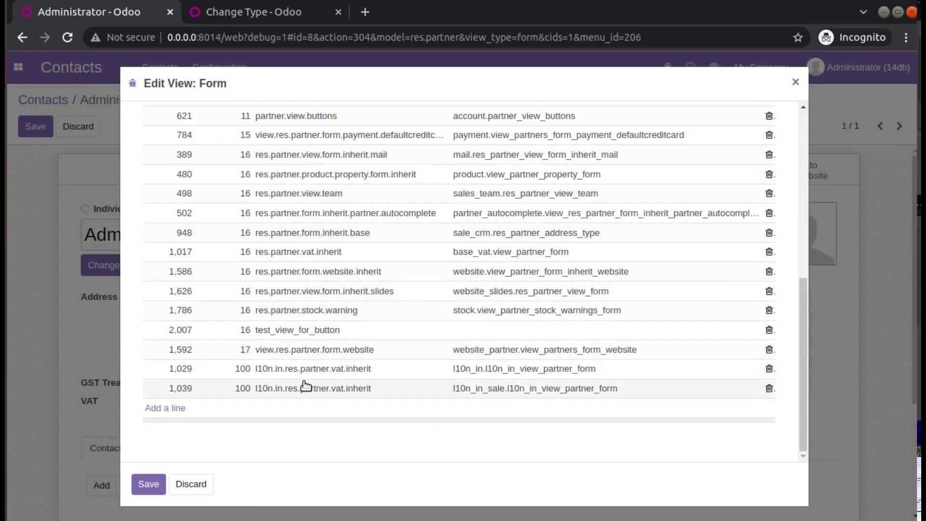
click(299, 331)
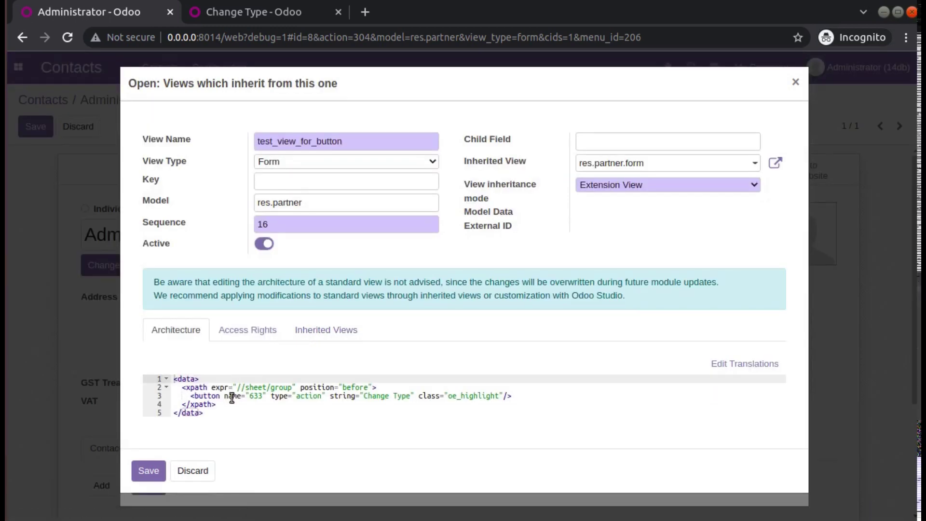